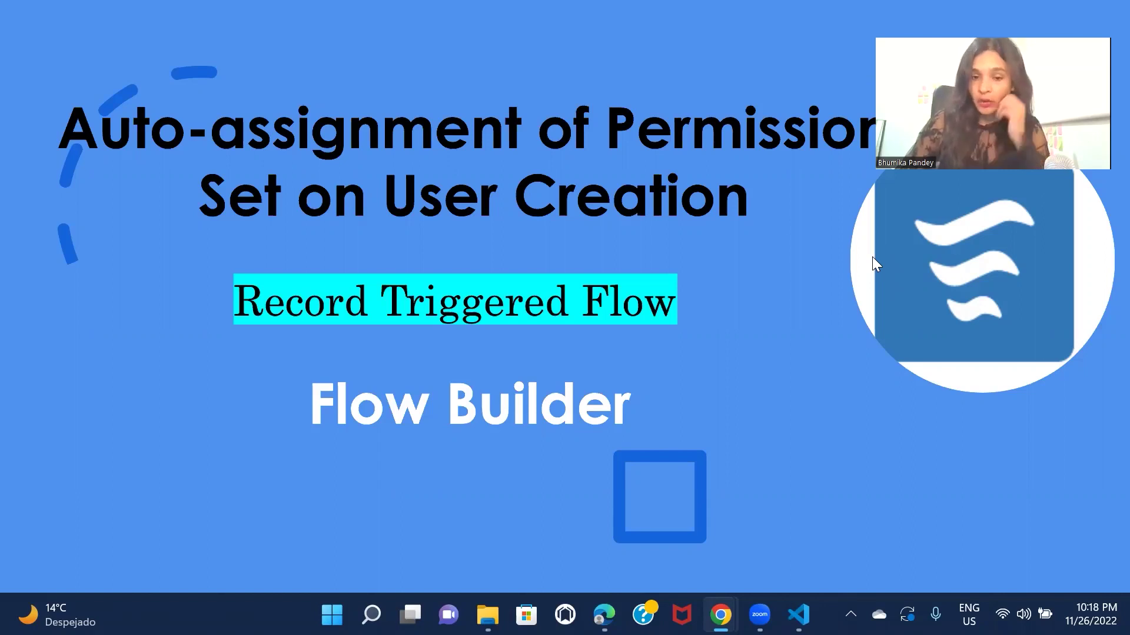
- Switch to the Salesforce Setup window in Edge, find Permission Sets, and open the Buyer permission set
mouse_move(604, 615)
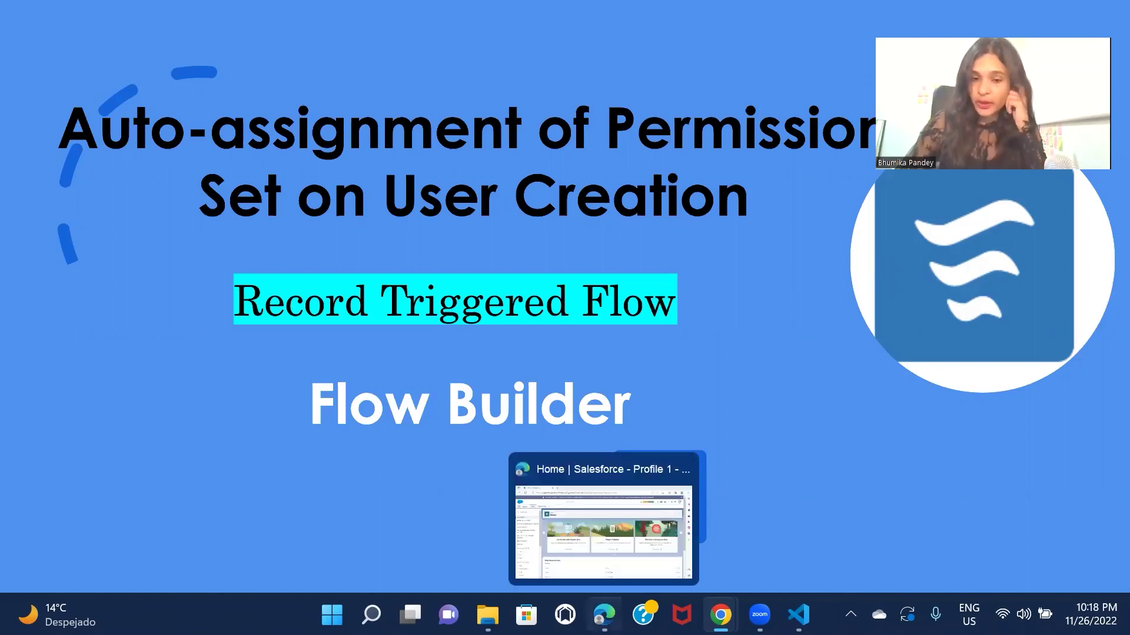
left_click(605, 487)
left_click(64, 170)
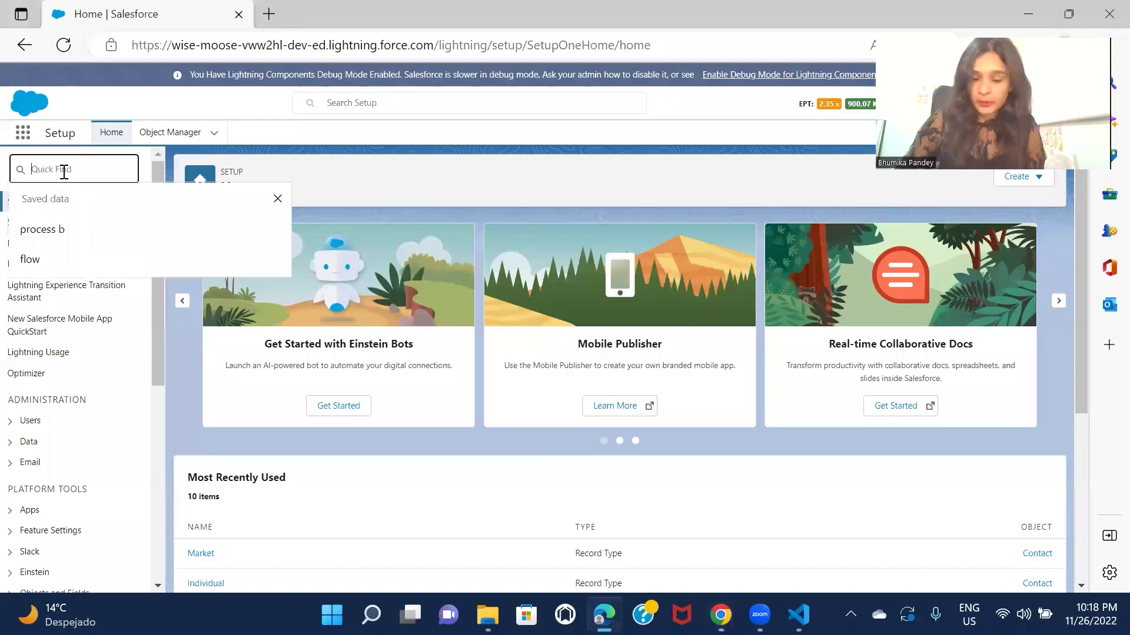
type("permi")
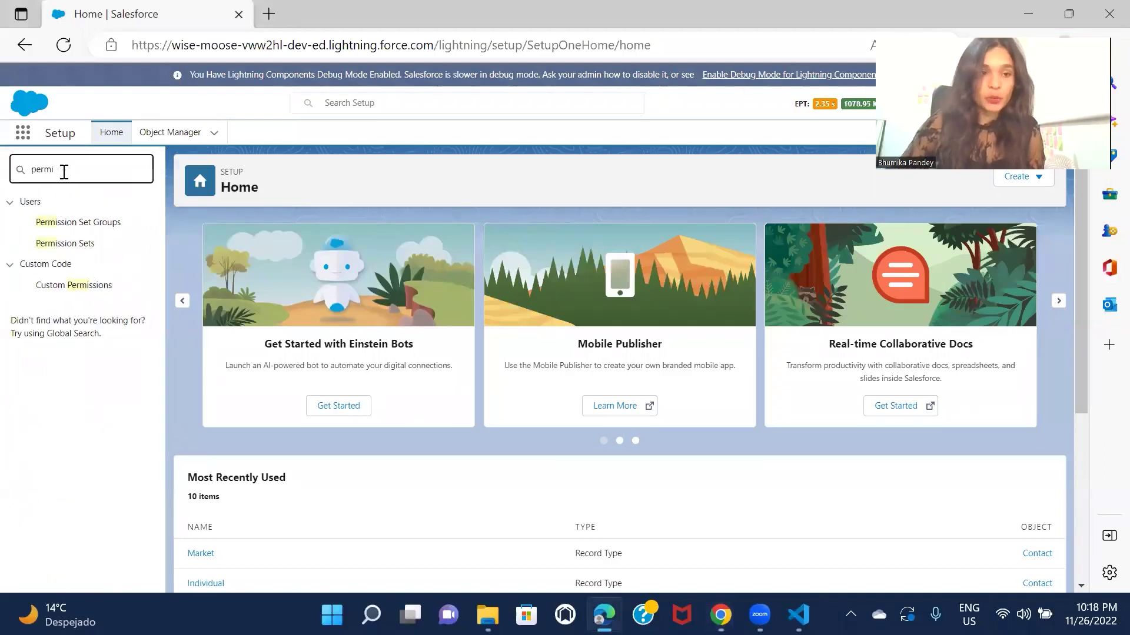
left_click(66, 243)
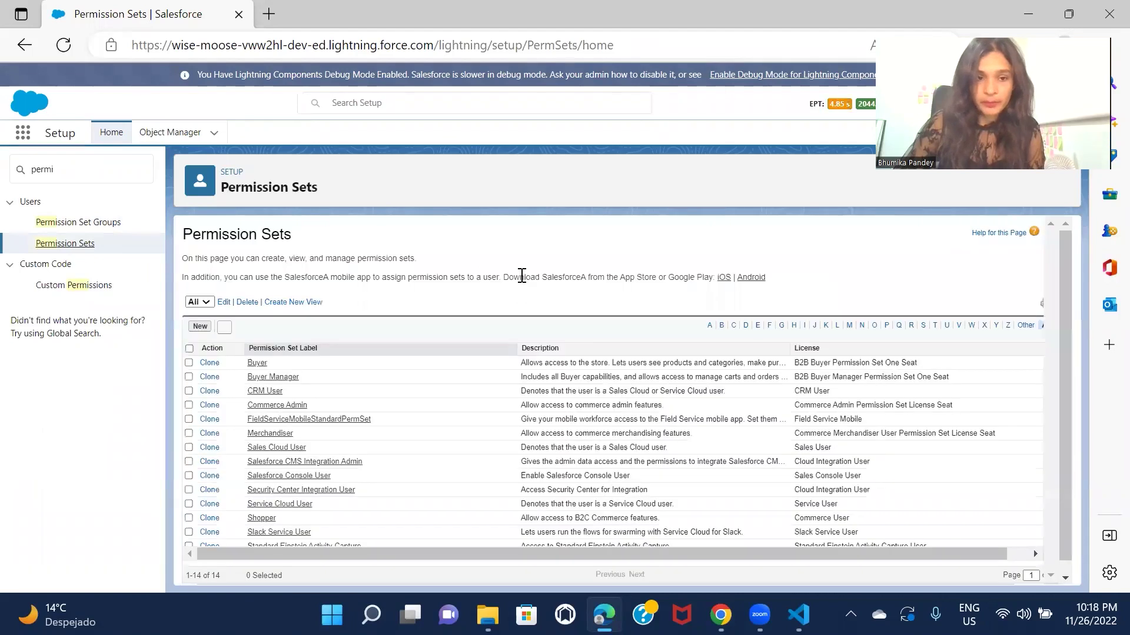
left_click(264, 363)
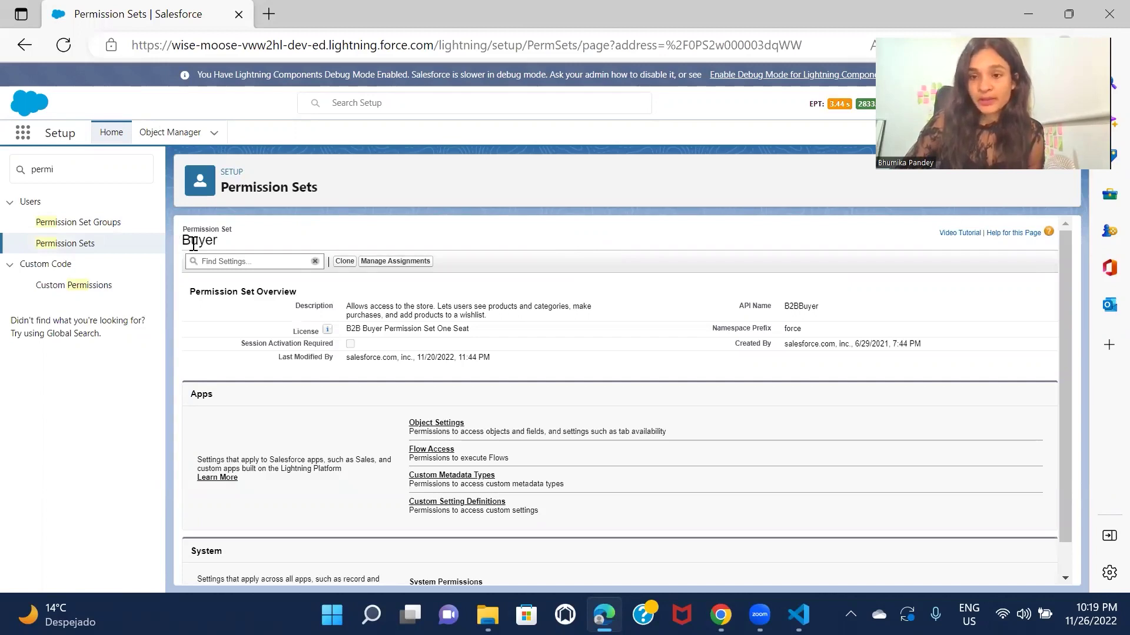
- Find Flows in Setup and open it in a new browser tab, keeping the Buyer permission set page open
left_click(101, 169)
key("ctrl+a")
type("flow")
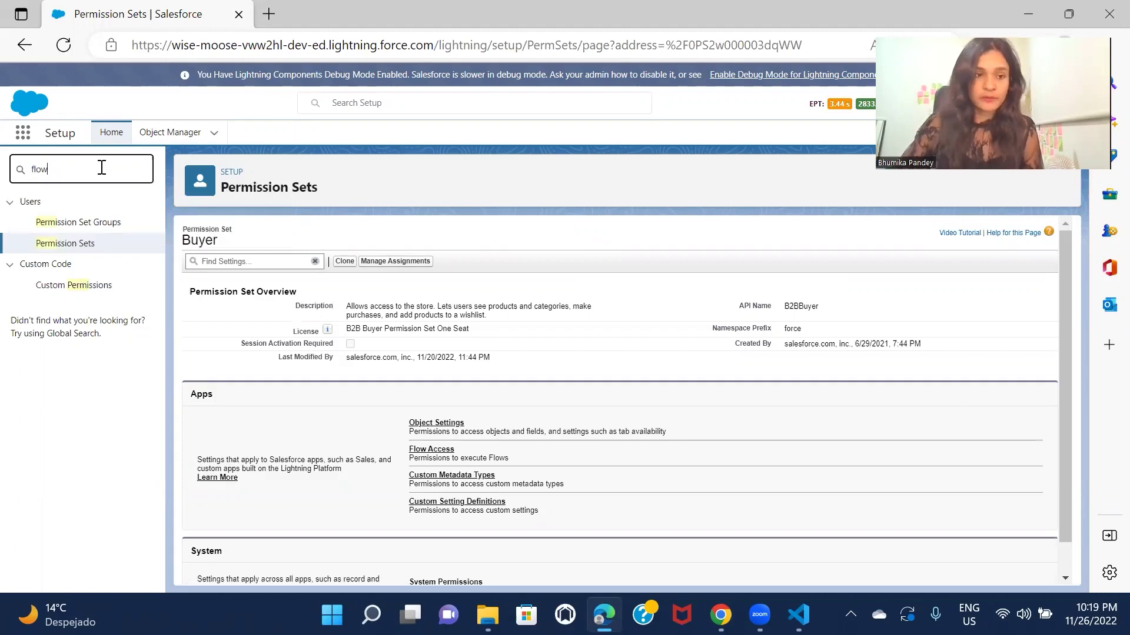
right_click(49, 305)
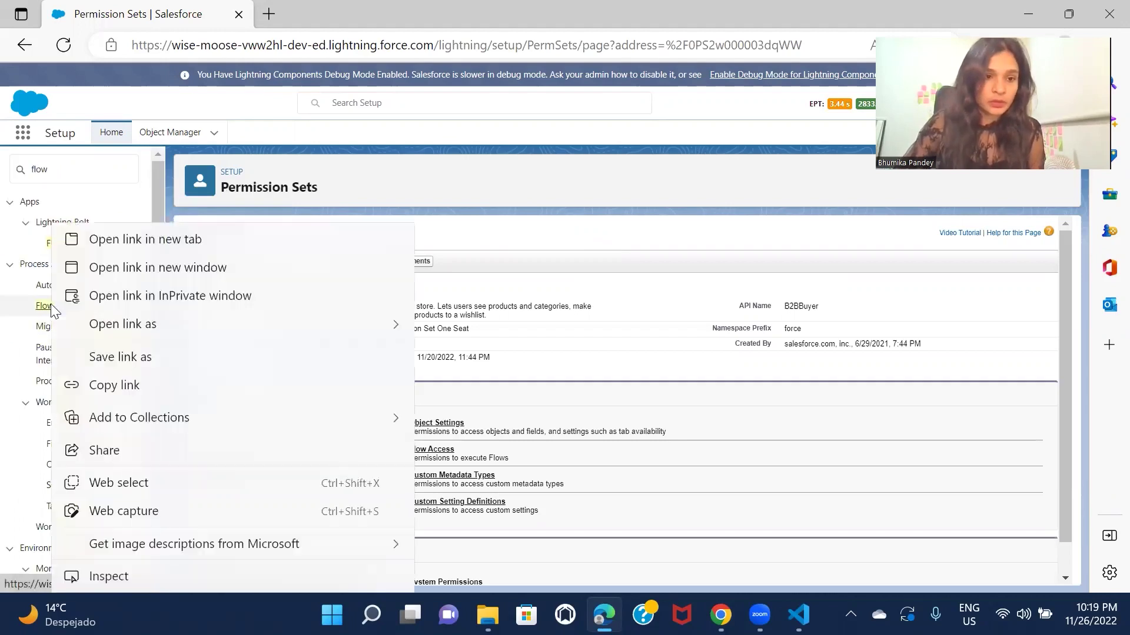
left_click(125, 246)
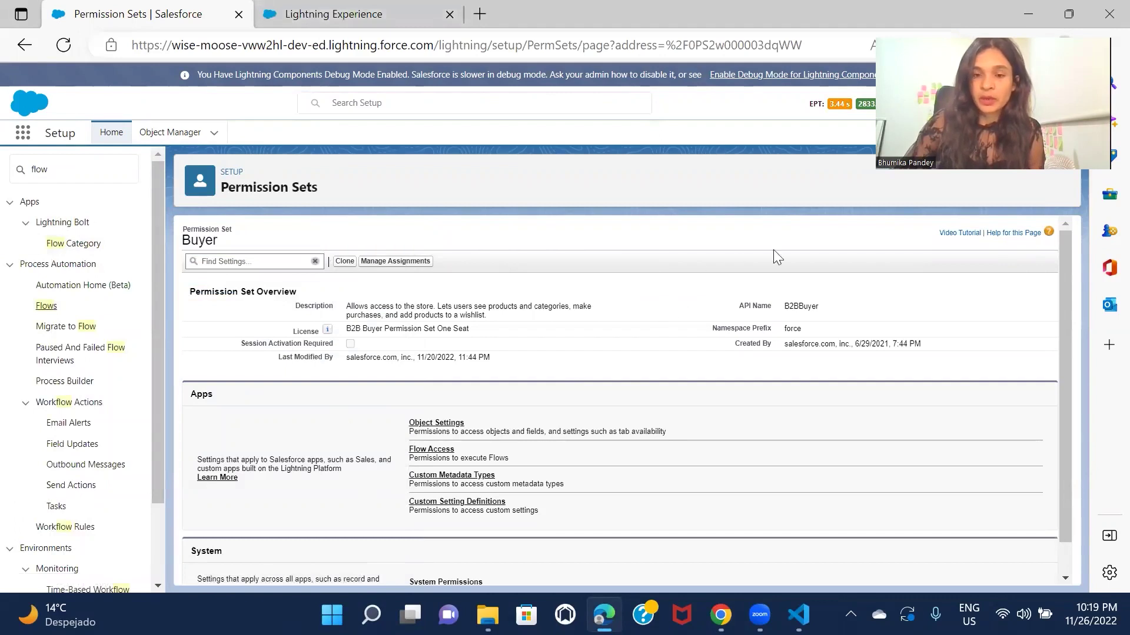
left_click(326, 25)
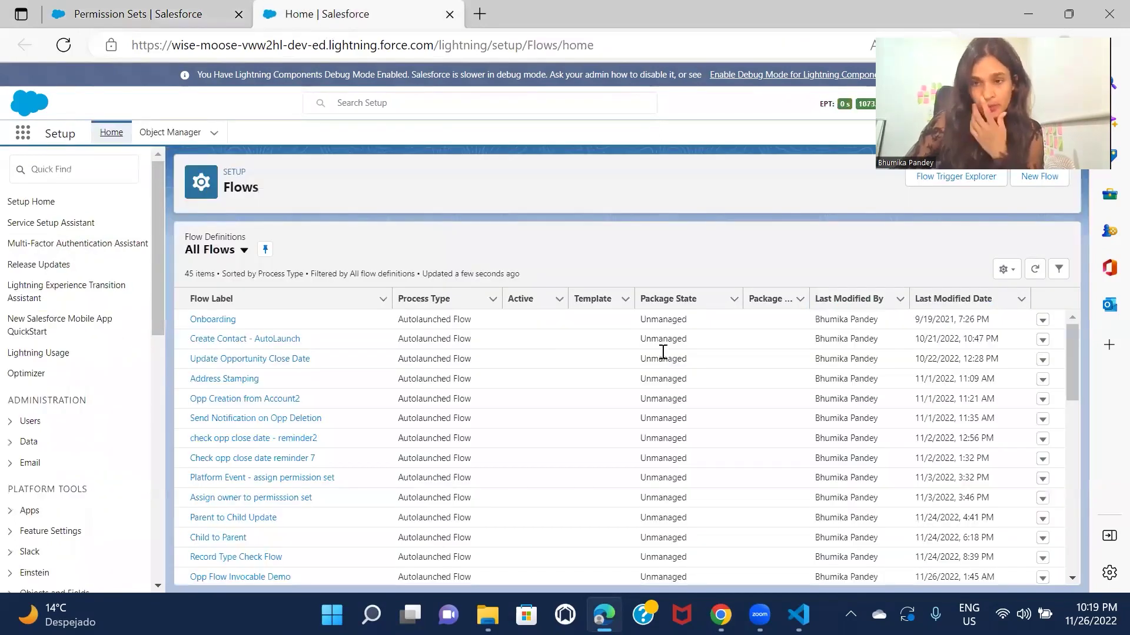
- Create a new Record-Triggered Flow and set its triggering object to User
left_click(1043, 179)
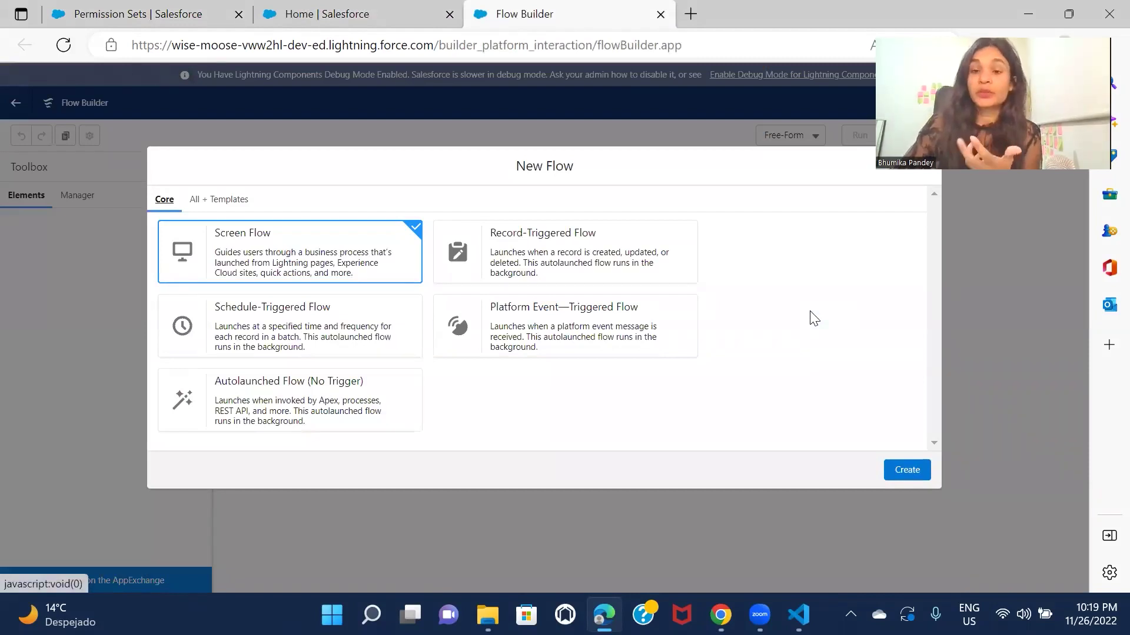
left_click(582, 258)
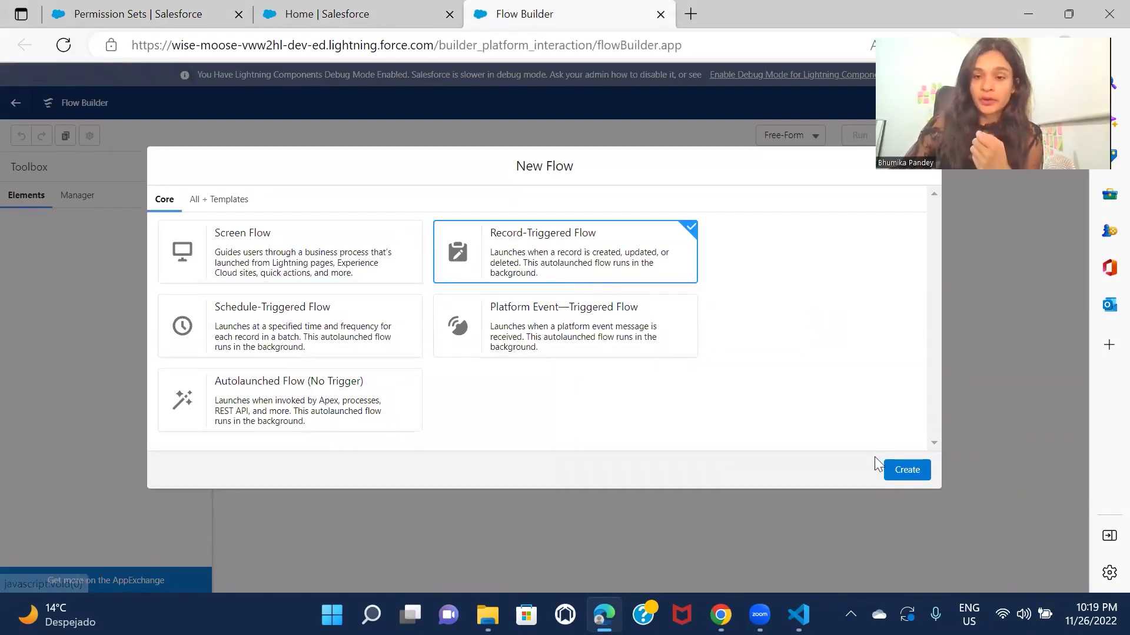
left_click(910, 473)
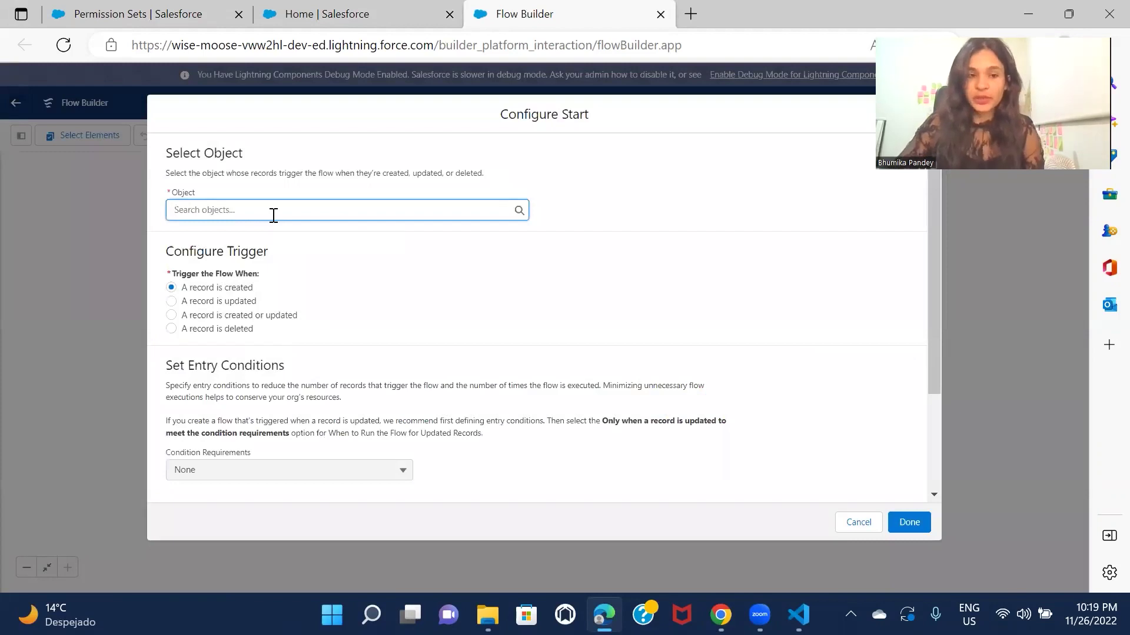
type("user")
left_click(294, 237)
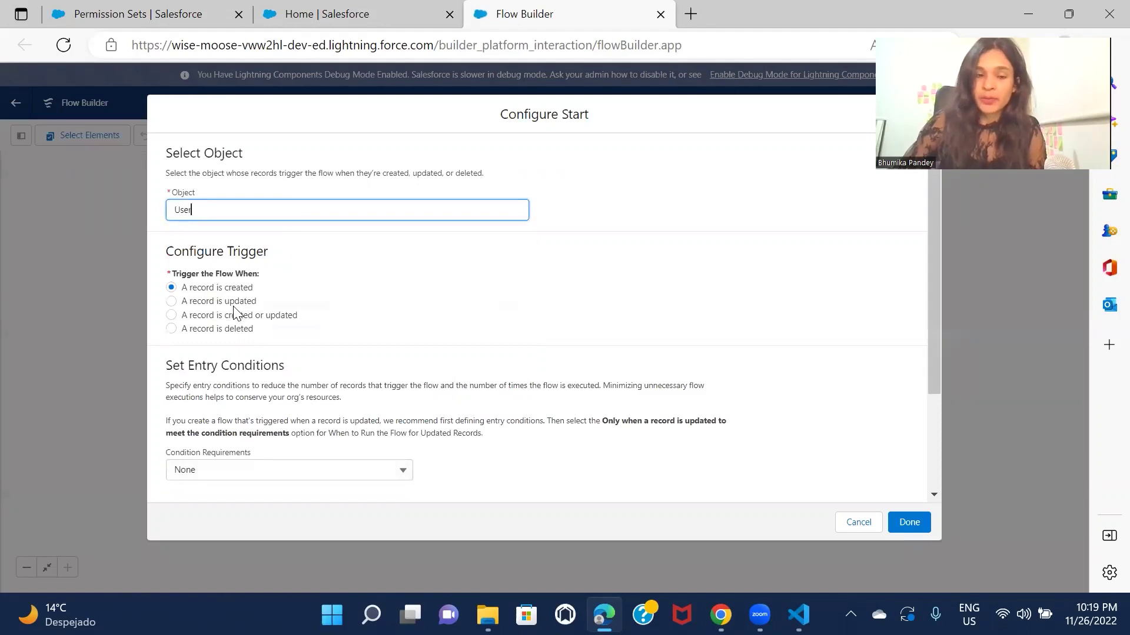
- Set the entry condition requirements to All Conditions Are Met (AND) and choose IsActive as the condition field
scroll(461, 299, "down", 2)
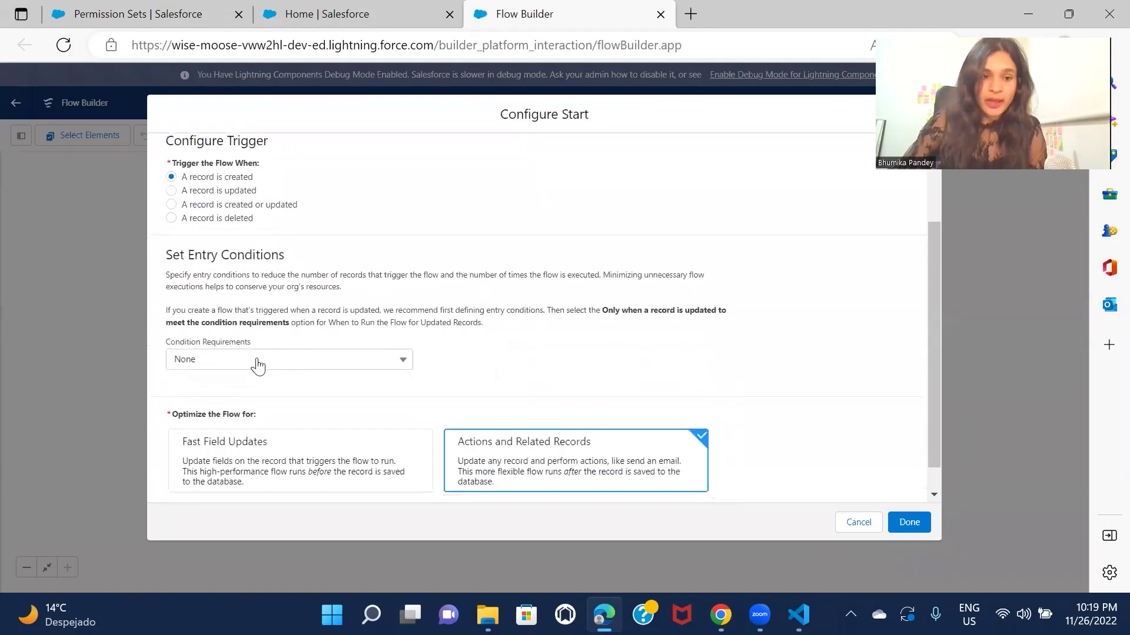
left_click(287, 363)
left_click(290, 410)
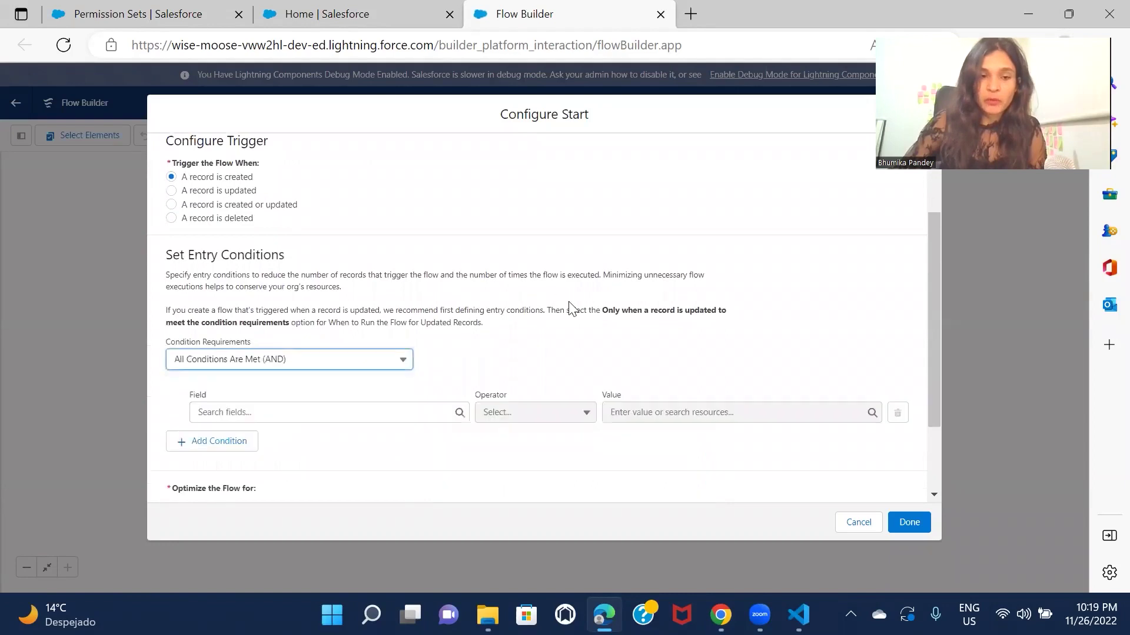
scroll(572, 307, "down", 1)
left_click(291, 361)
type("acti")
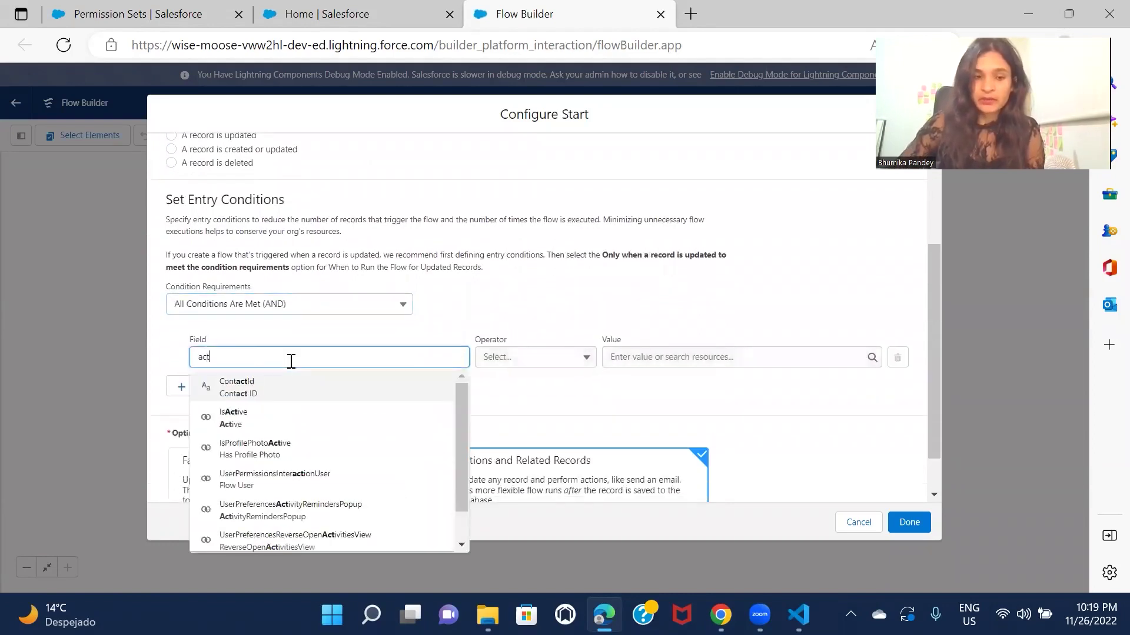
left_click(290, 417)
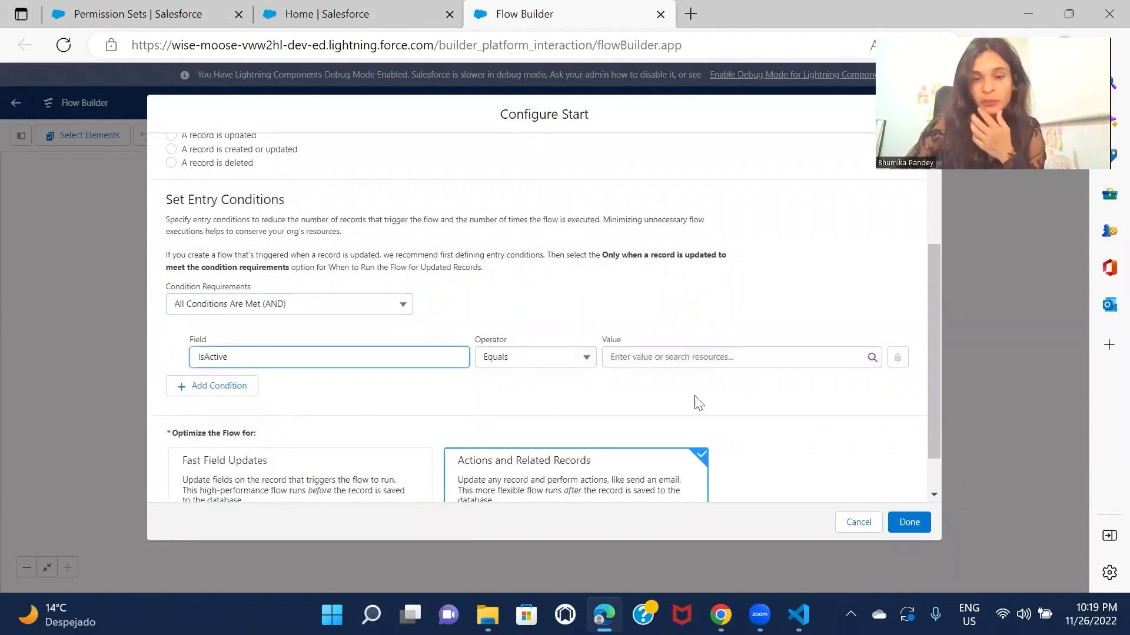
- Set the IsActive condition's value to the global constant True and finish the start configuration
left_click(720, 360)
type("tru")
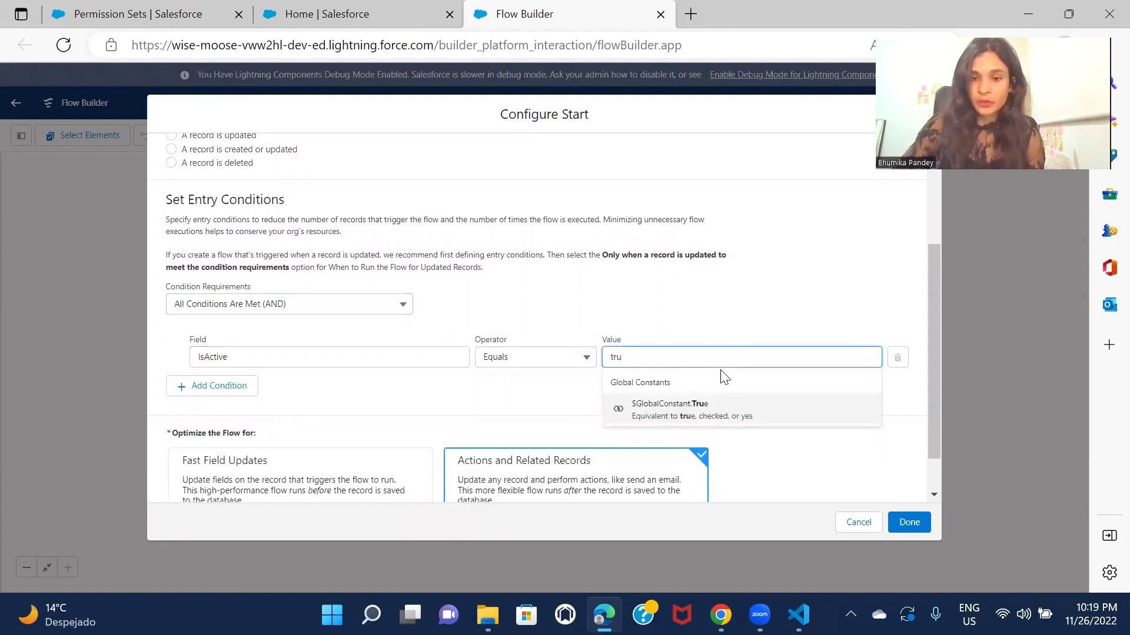
left_click(729, 410)
left_click(774, 394)
scroll(774, 394, "down", 1)
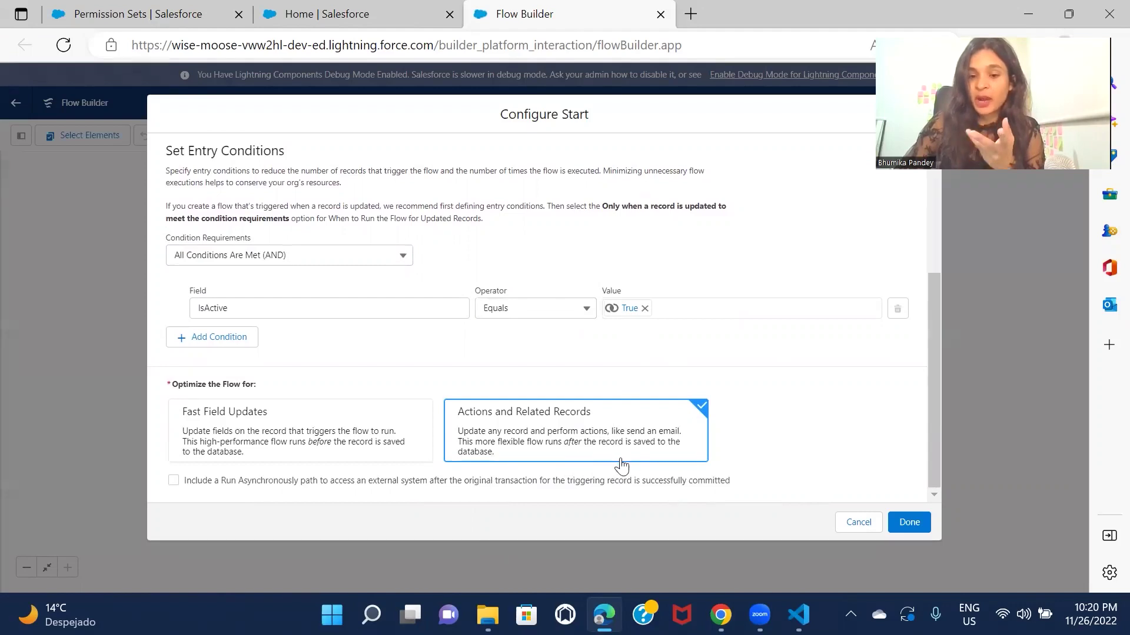
left_click(908, 523)
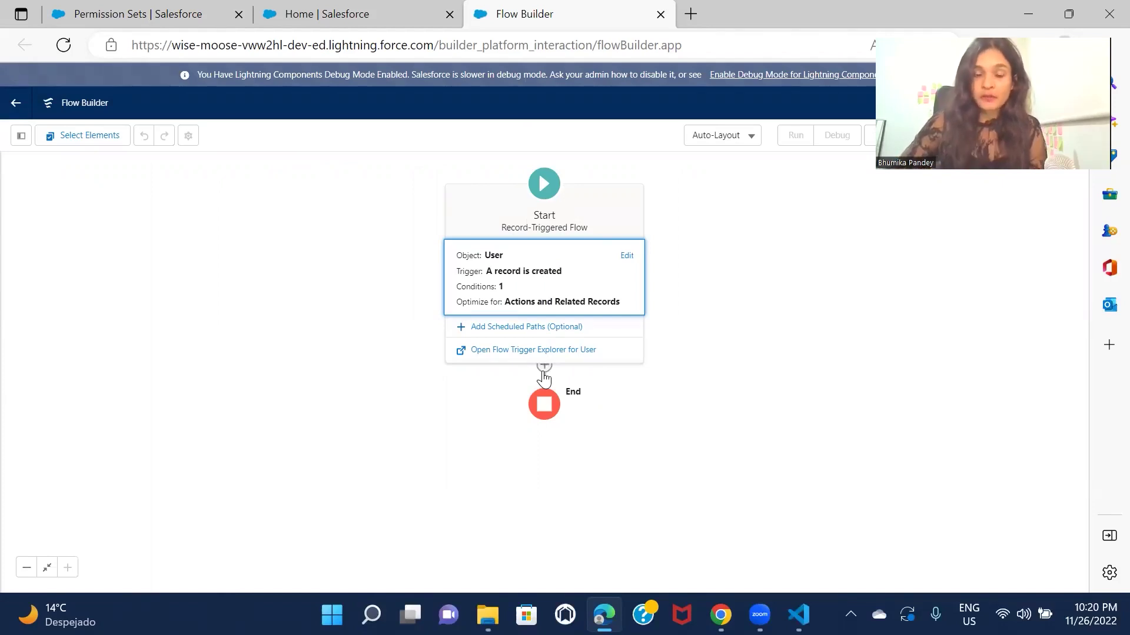
- Add a Get Records element after the start and label it "Get the Permission Set Id"
left_click(543, 369)
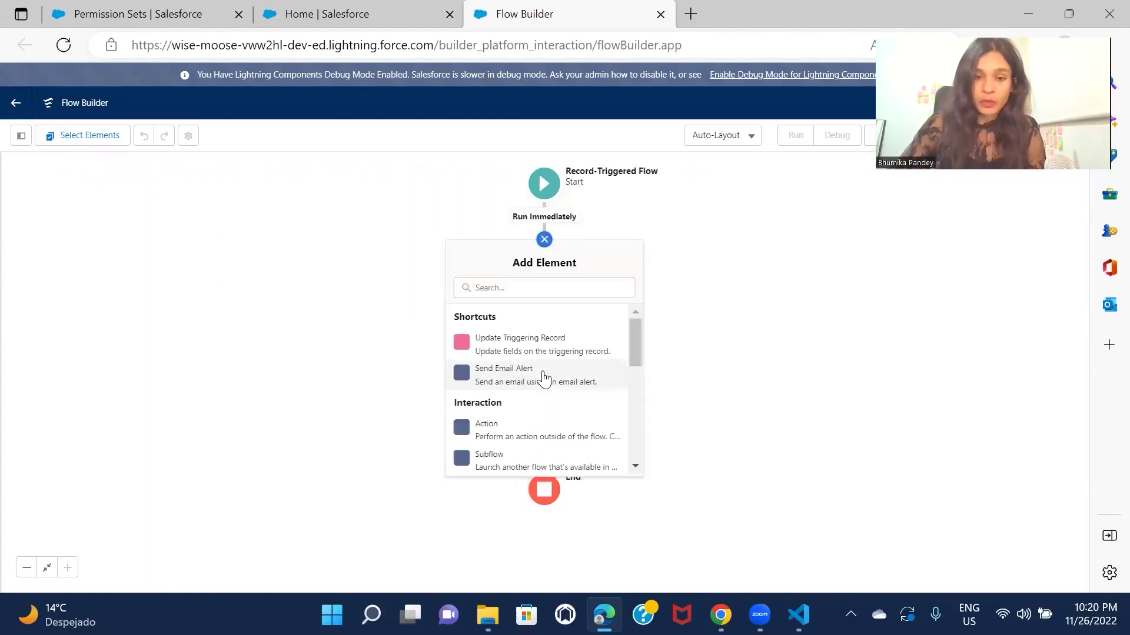
left_click(522, 289)
type("get")
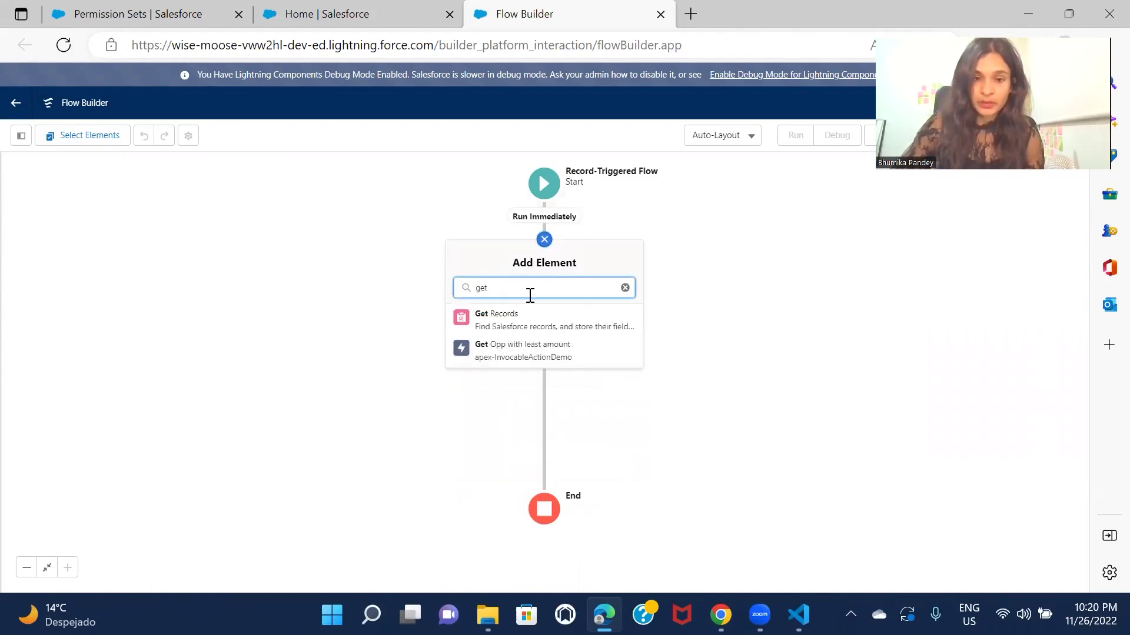
left_click(556, 331)
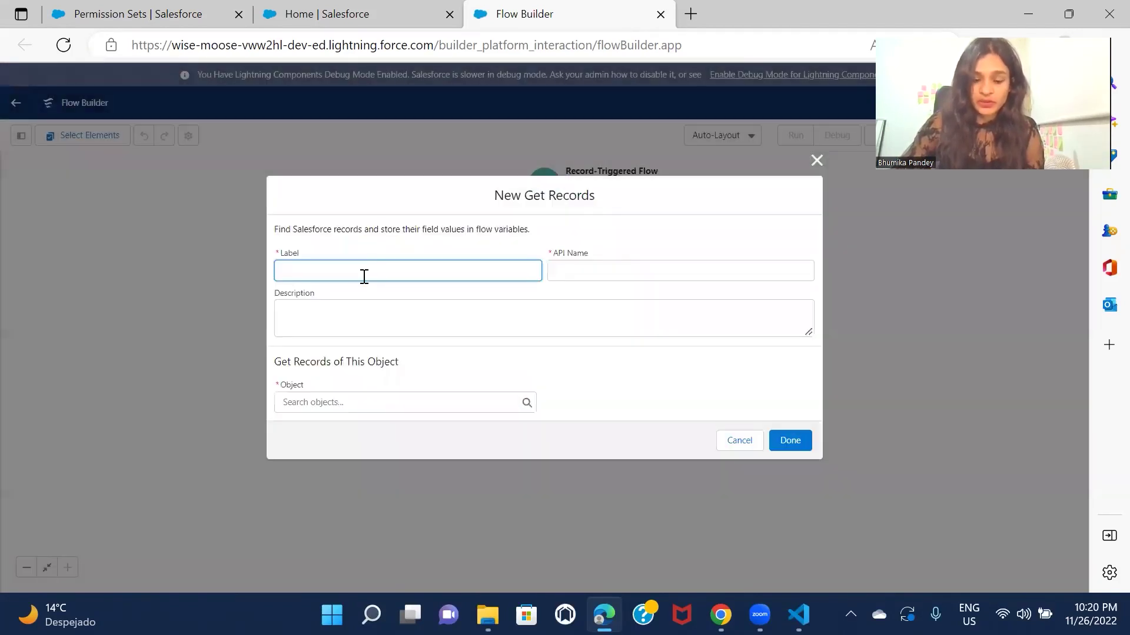
type("Get the Pe")
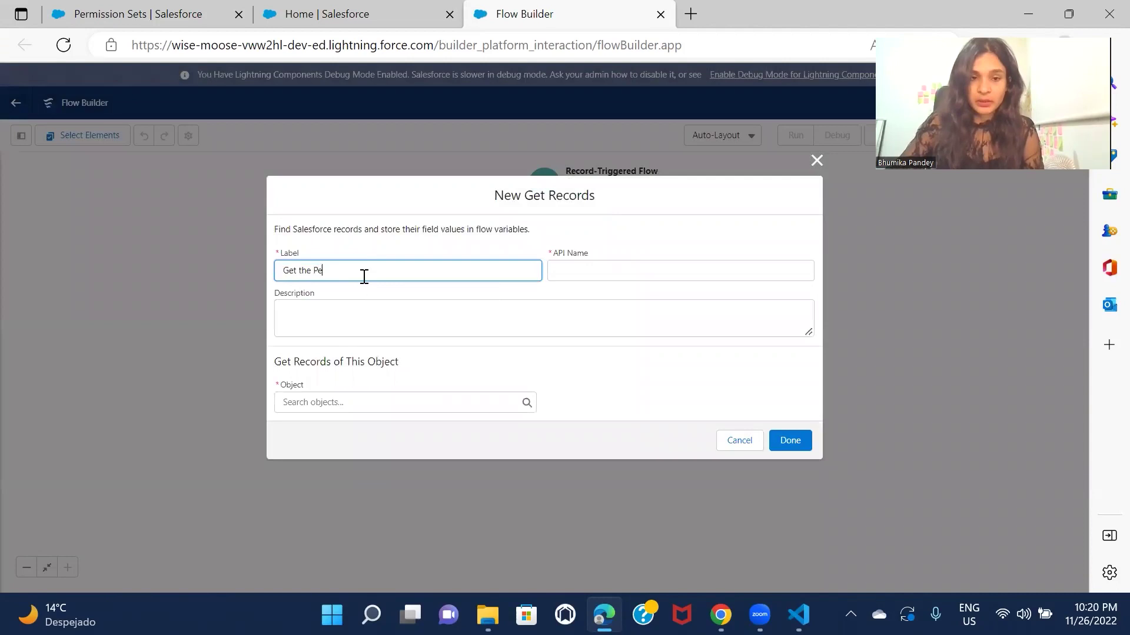
type("rmission Set Id")
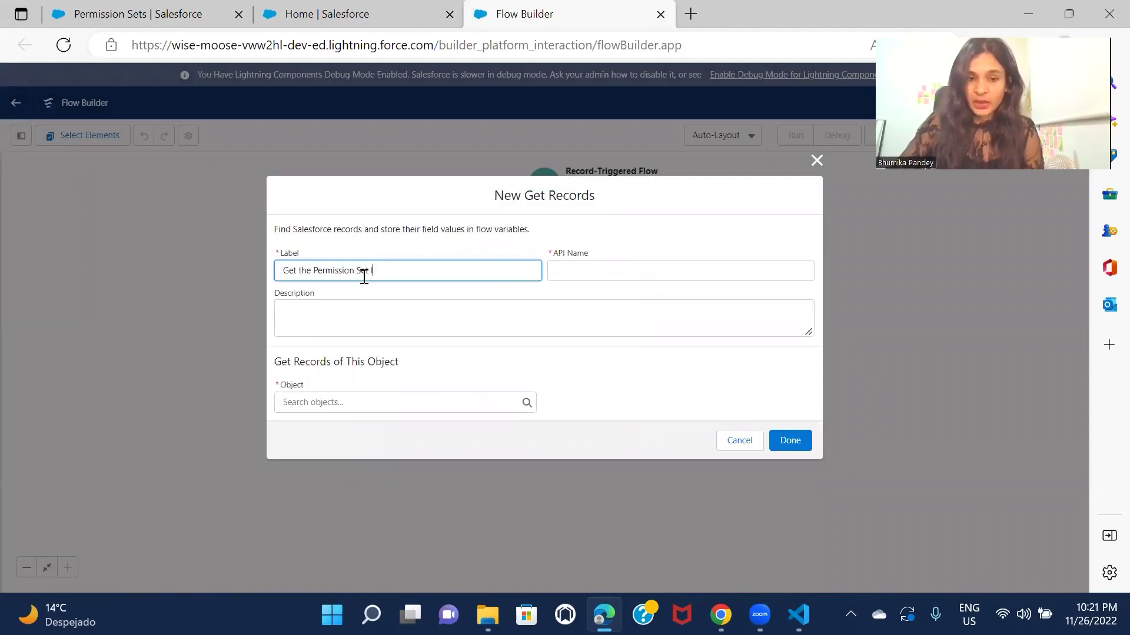
left_click(610, 294)
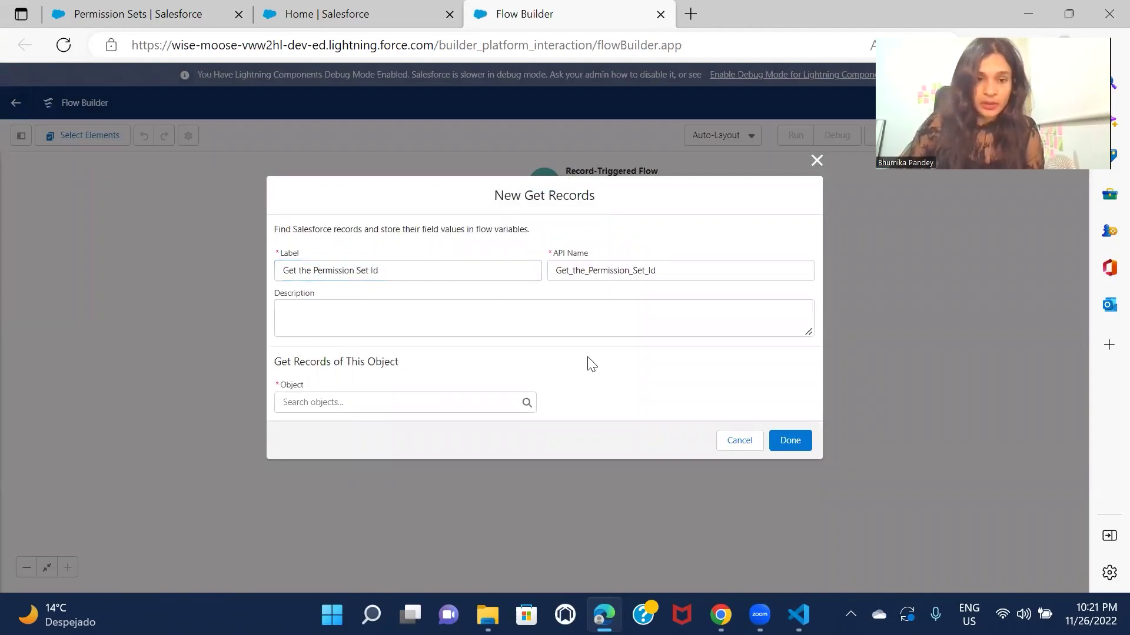
- Set the Get Records object to Permission Set and choose Name as the filter condition's field
left_click(383, 398)
type("permi")
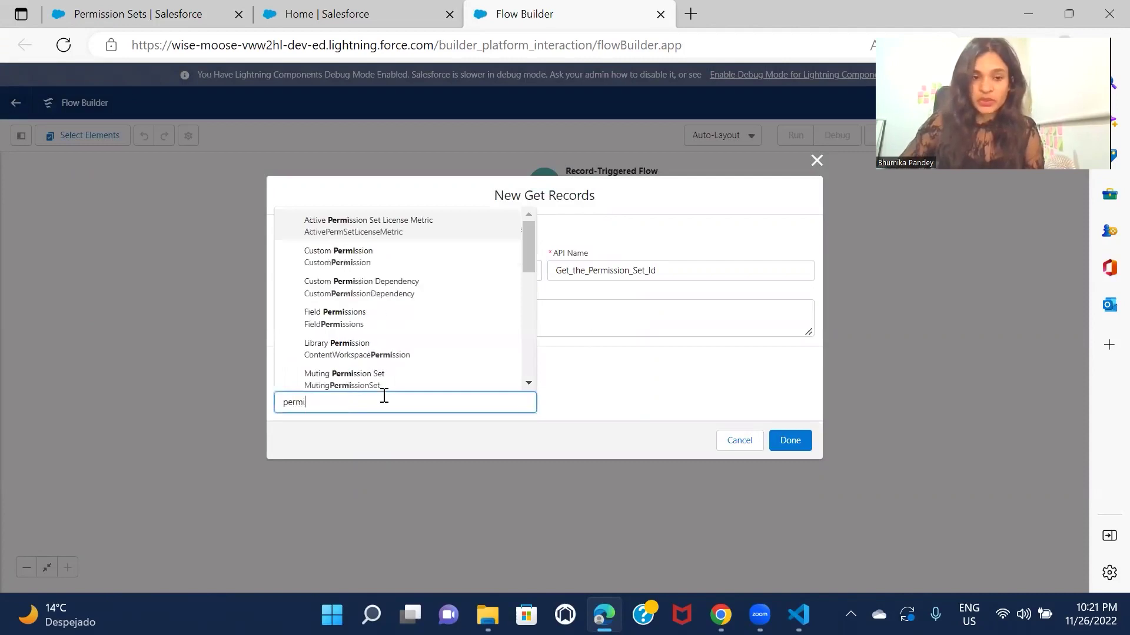
type("ssion s")
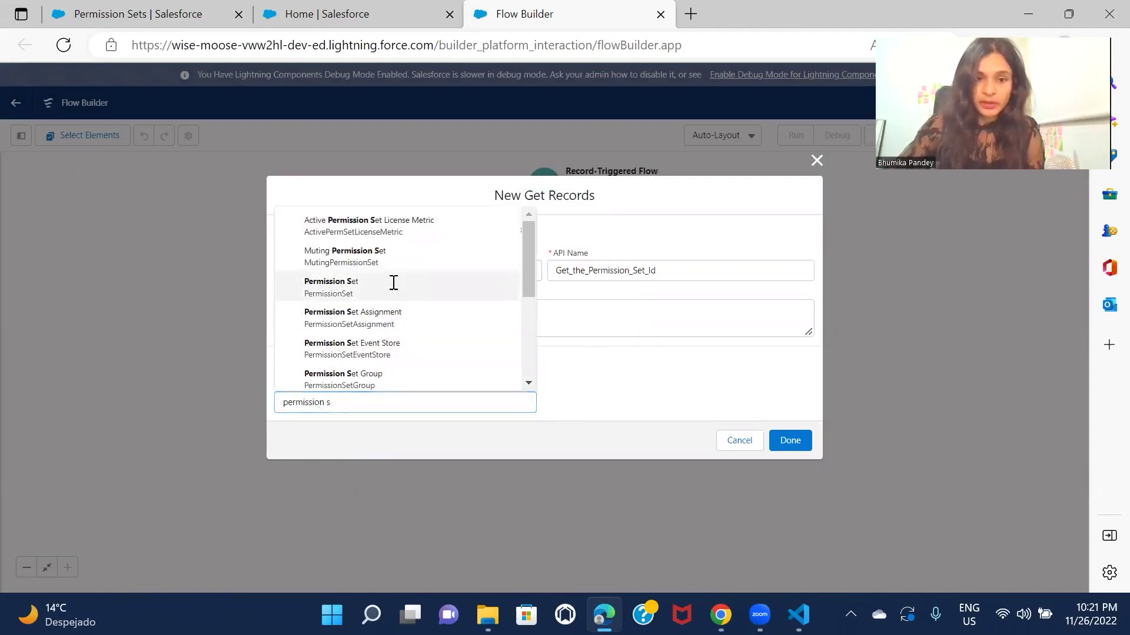
left_click(393, 290)
scroll(675, 353, "down", 2)
left_click(375, 391)
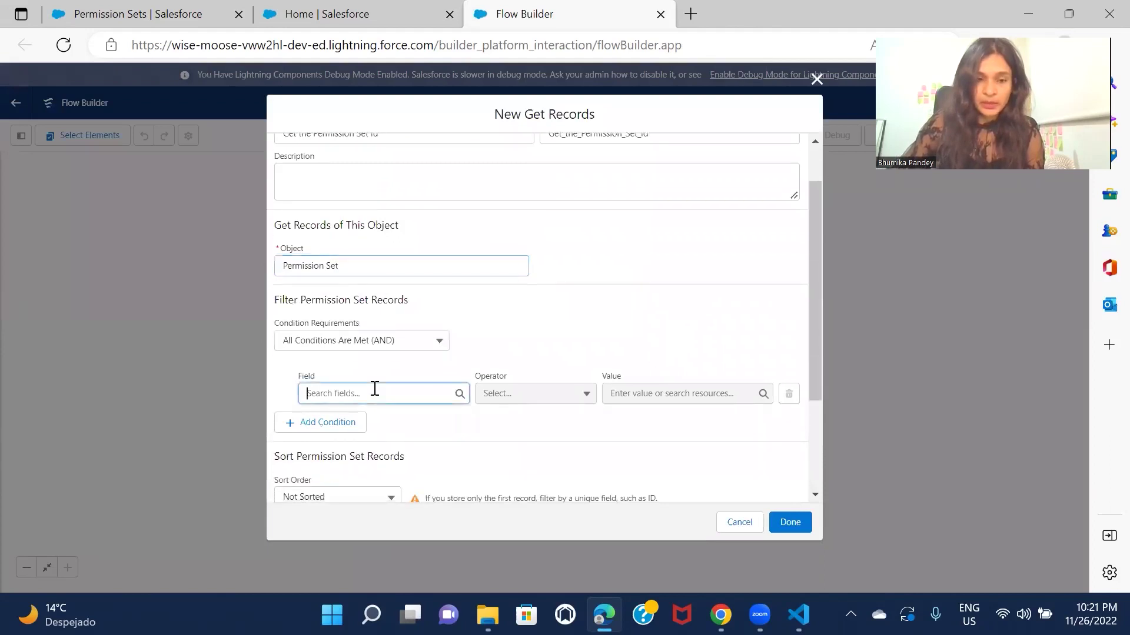
type("na")
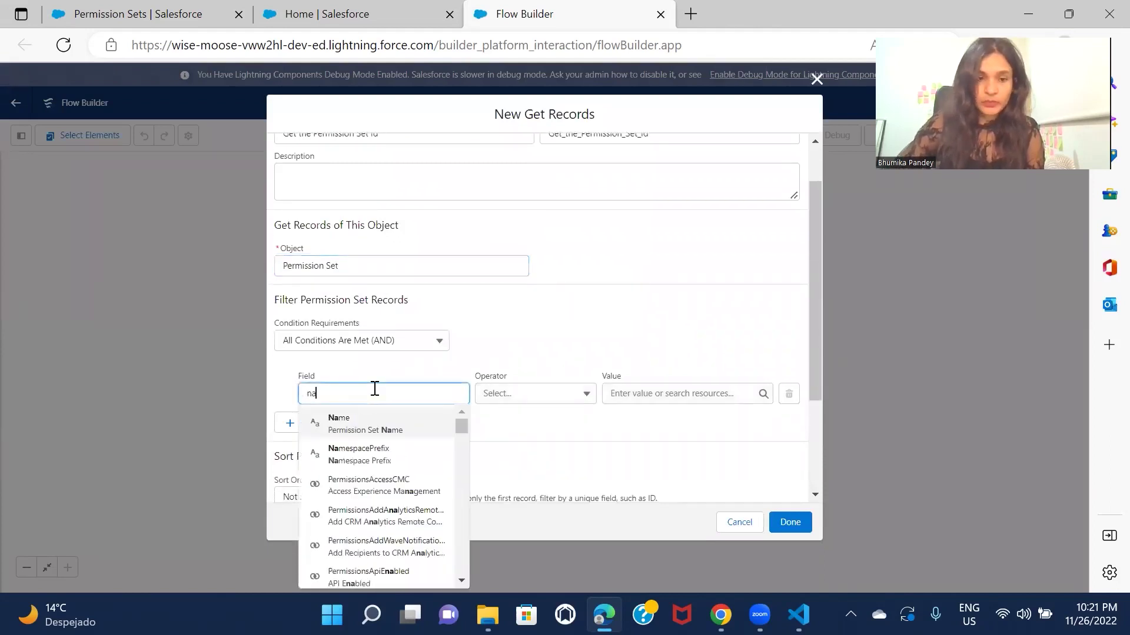
left_click(391, 426)
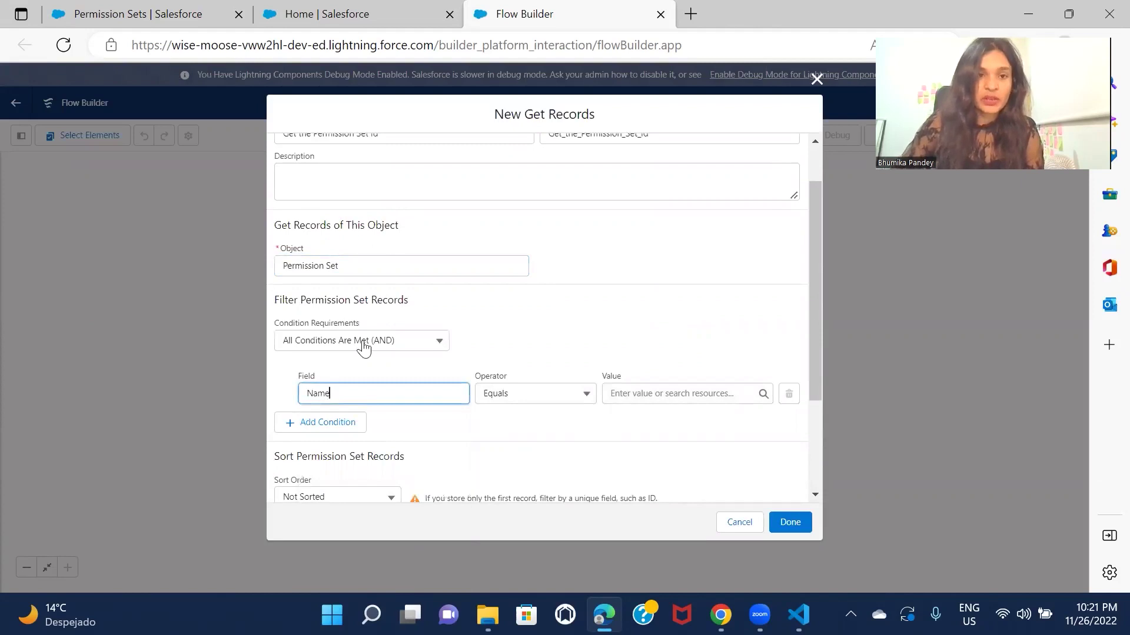
- Copy the API name B2BBuyer from the Buyer permission set page and enter it as the Name filter's value
left_click(73, 18)
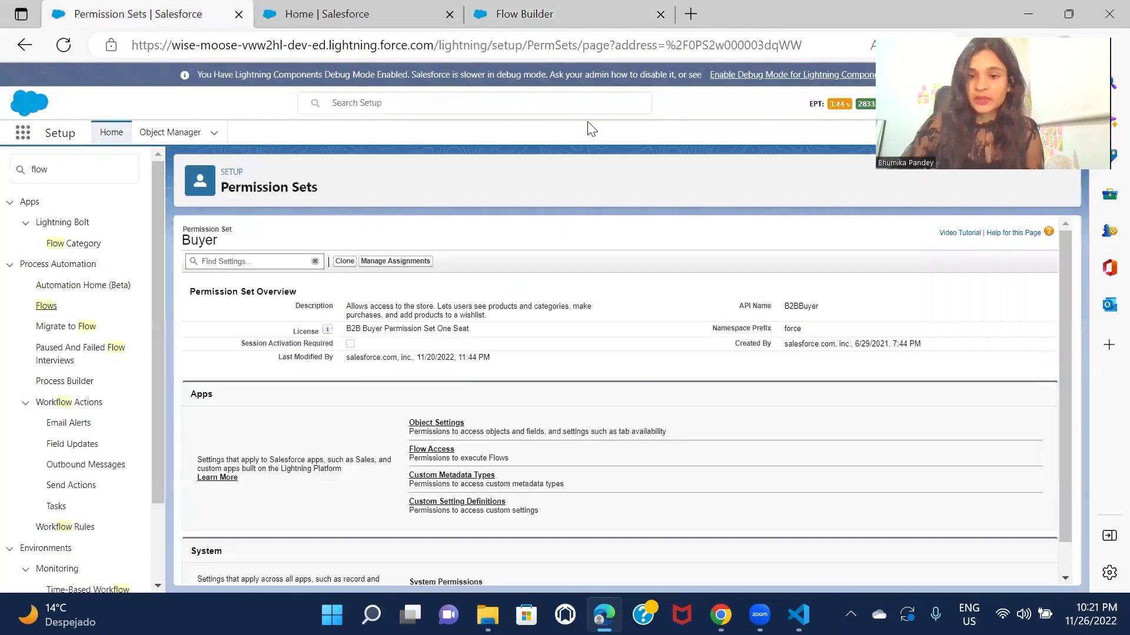
double_click(816, 302)
key("ctrl+c")
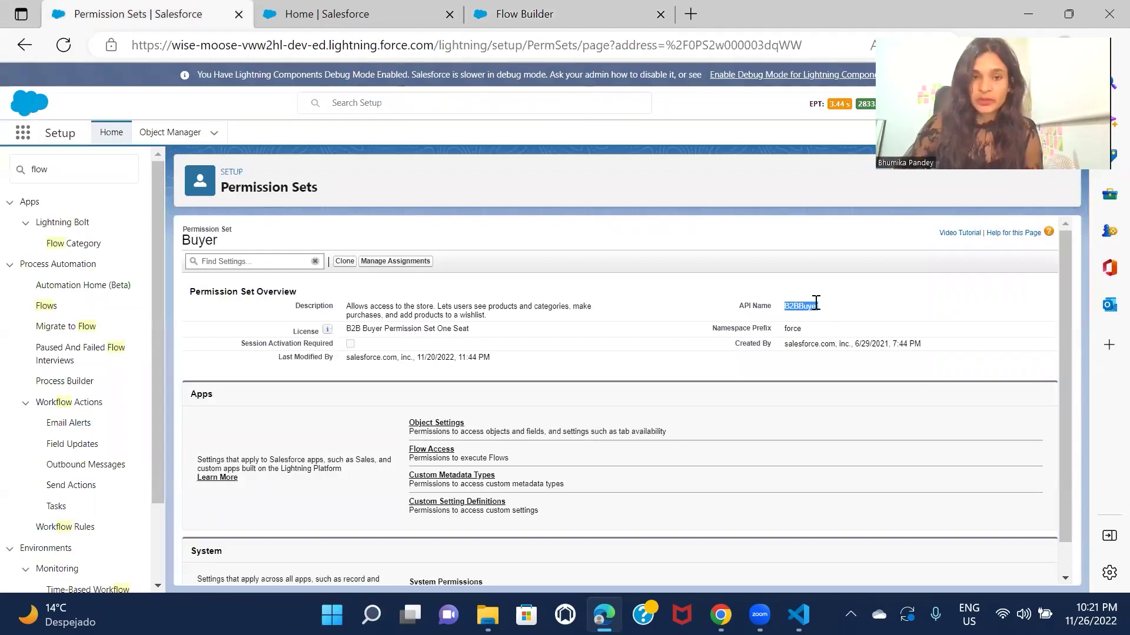
left_click(587, 13)
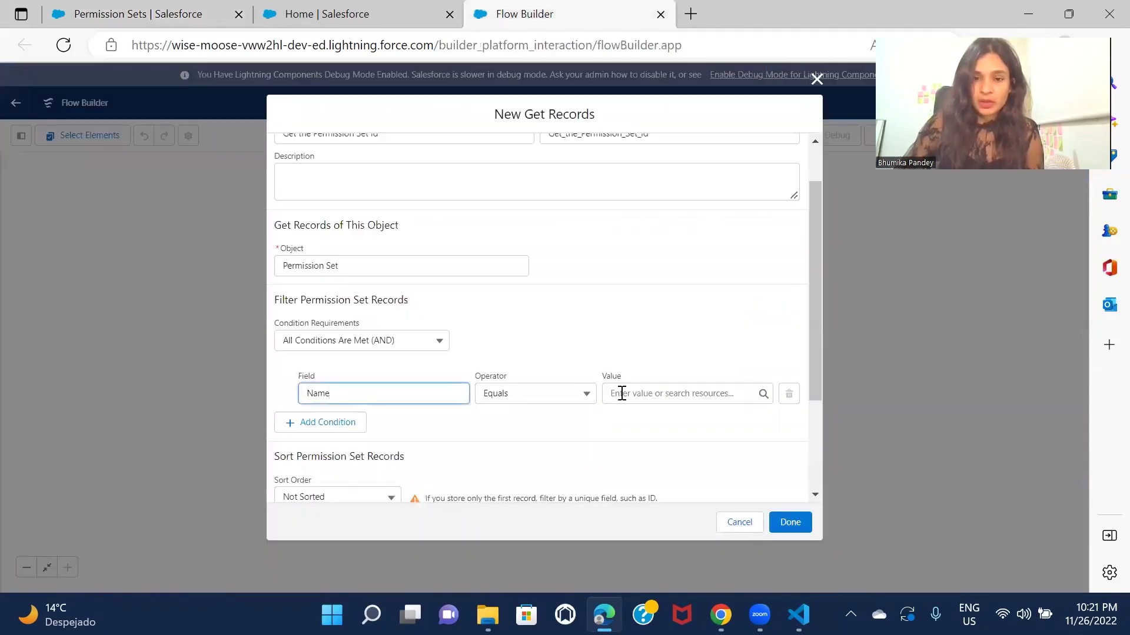
left_click(651, 400)
key("ctrl+v")
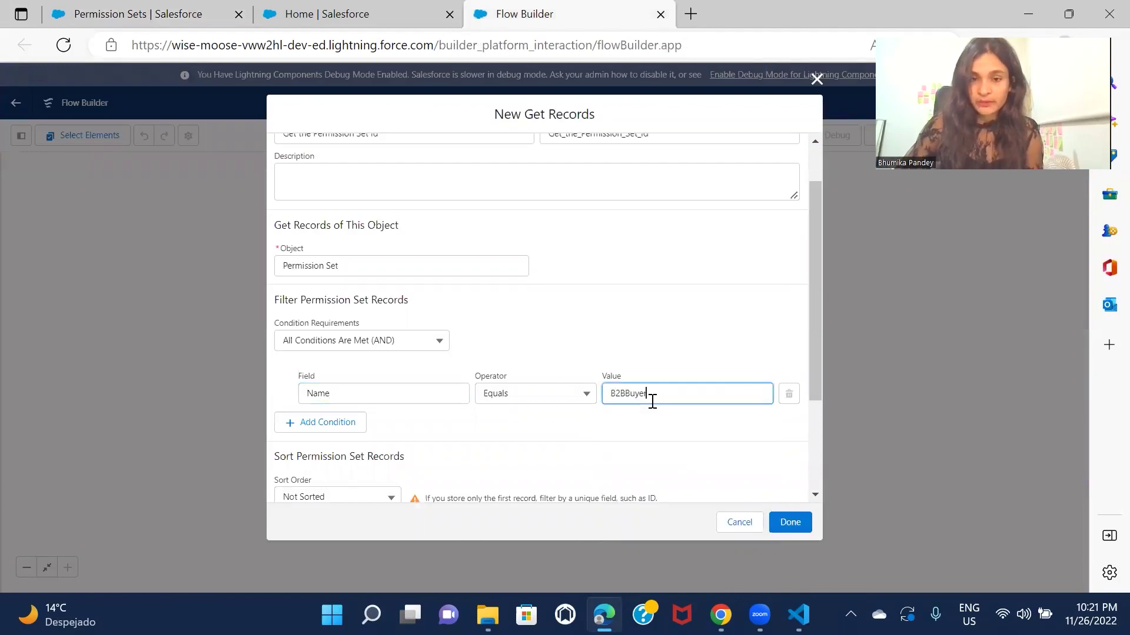
- Finish the Get Records element and add a Create Records element directly after it in the flow
scroll(693, 425, "down", 3)
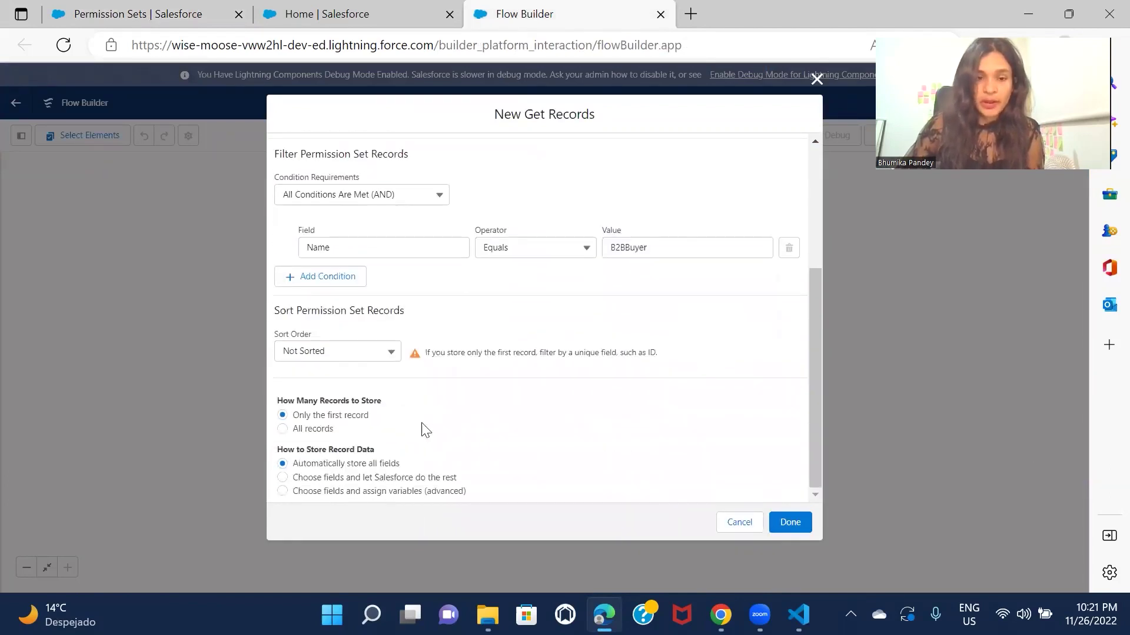
left_click(791, 522)
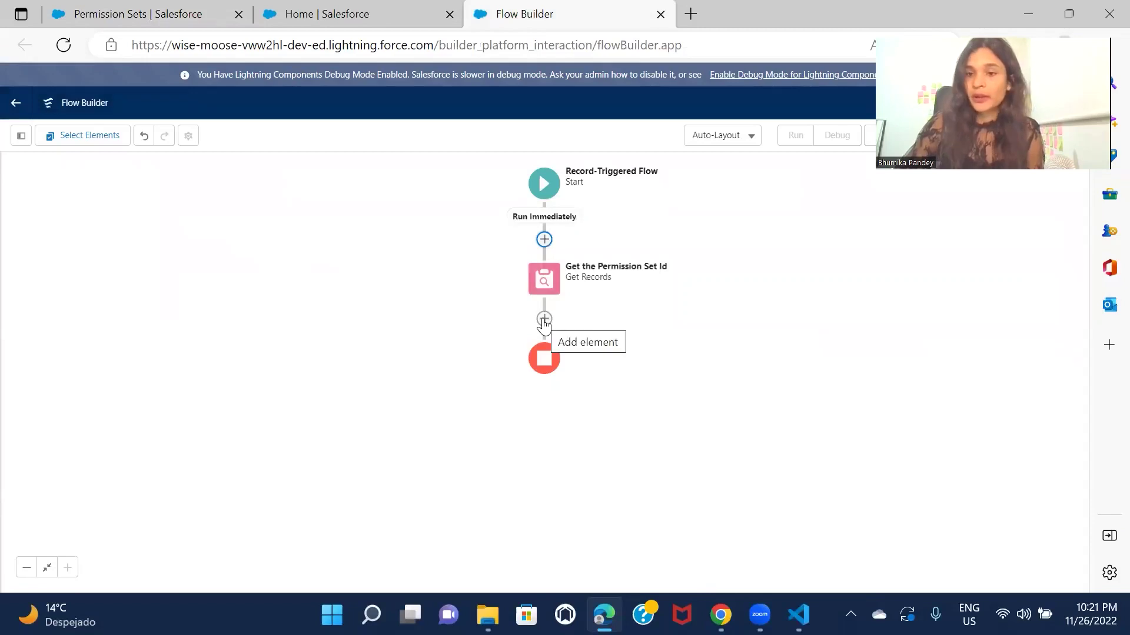
left_click(544, 320)
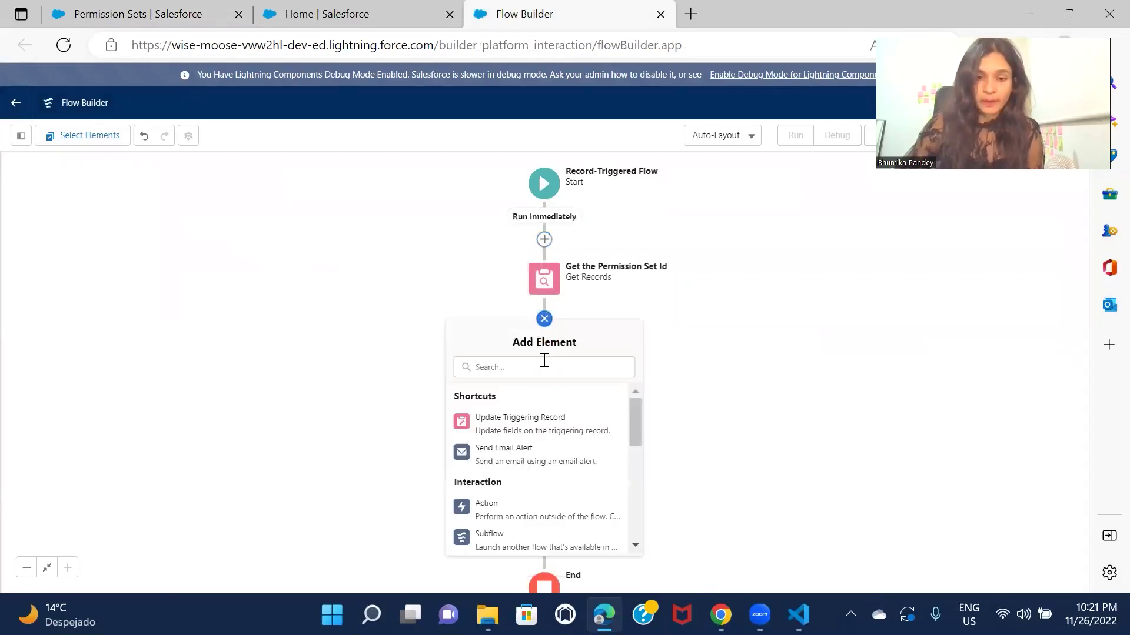
left_click(544, 363)
type("use")
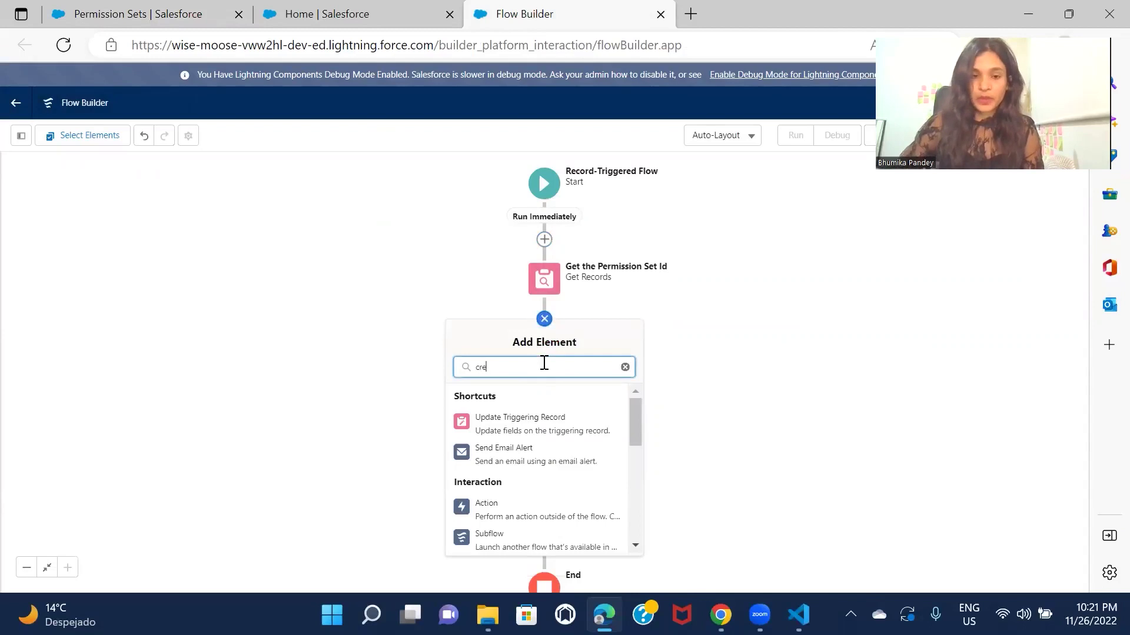
left_click(542, 397)
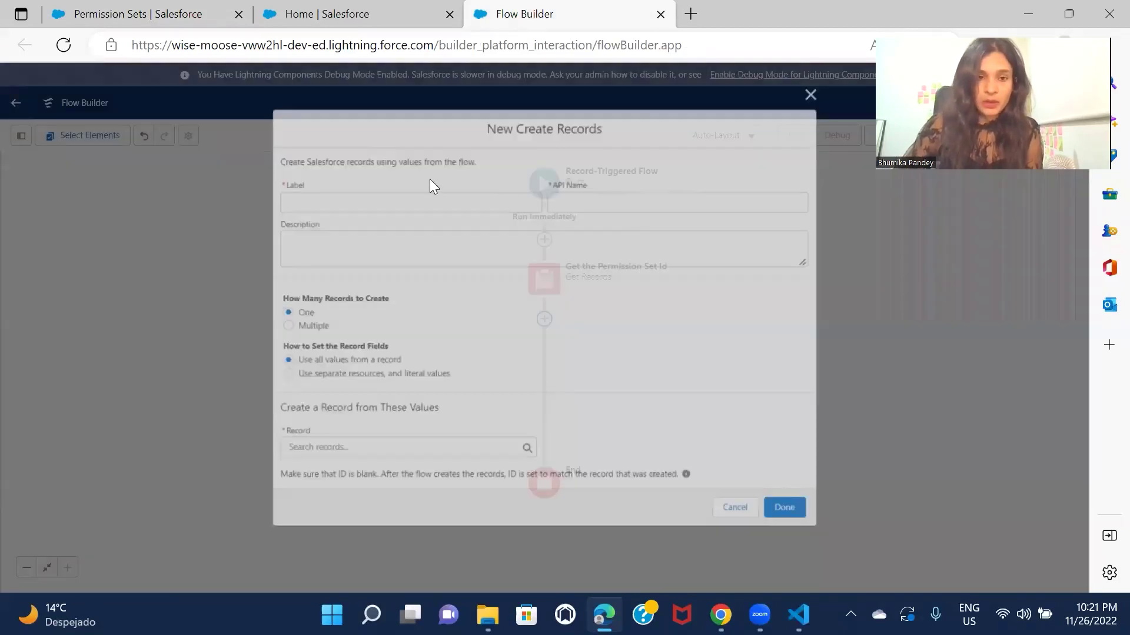
- Label the Create Records element "Create Permission set assignment record" and let its API name fill in
type("Create Perms")
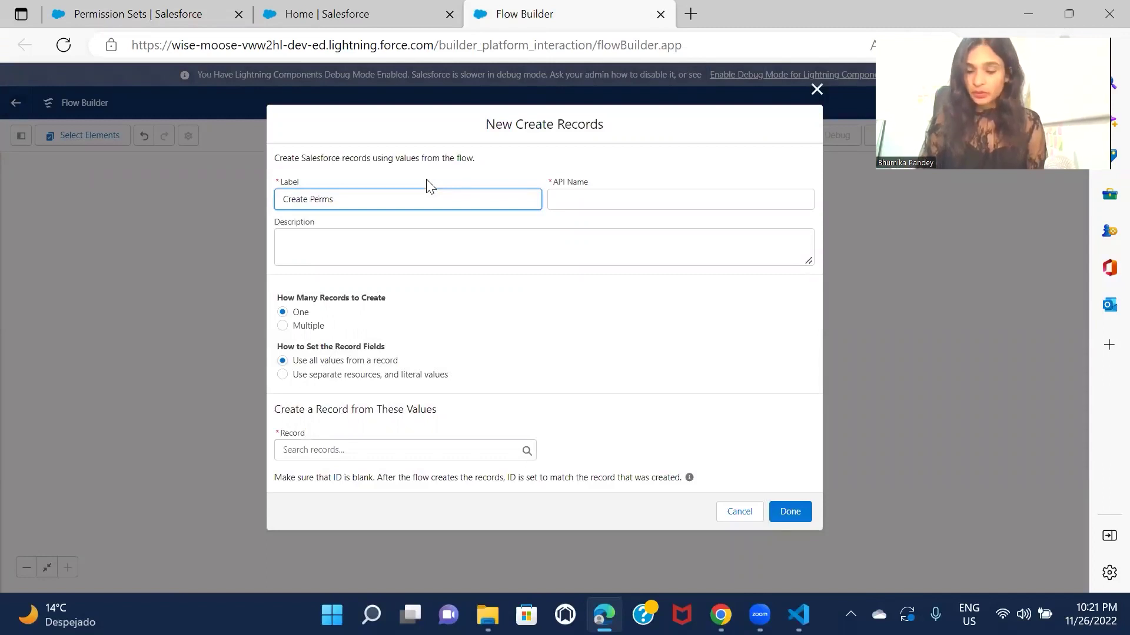
key("BackSpace")
type("ission set assignment reco")
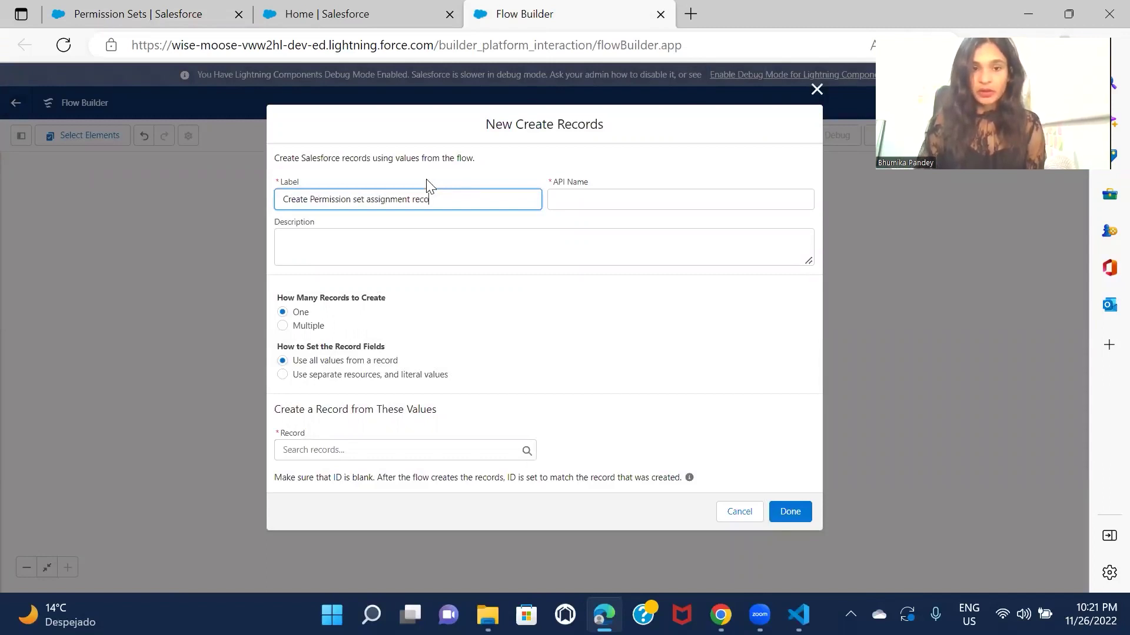
type("rd")
left_click(579, 293)
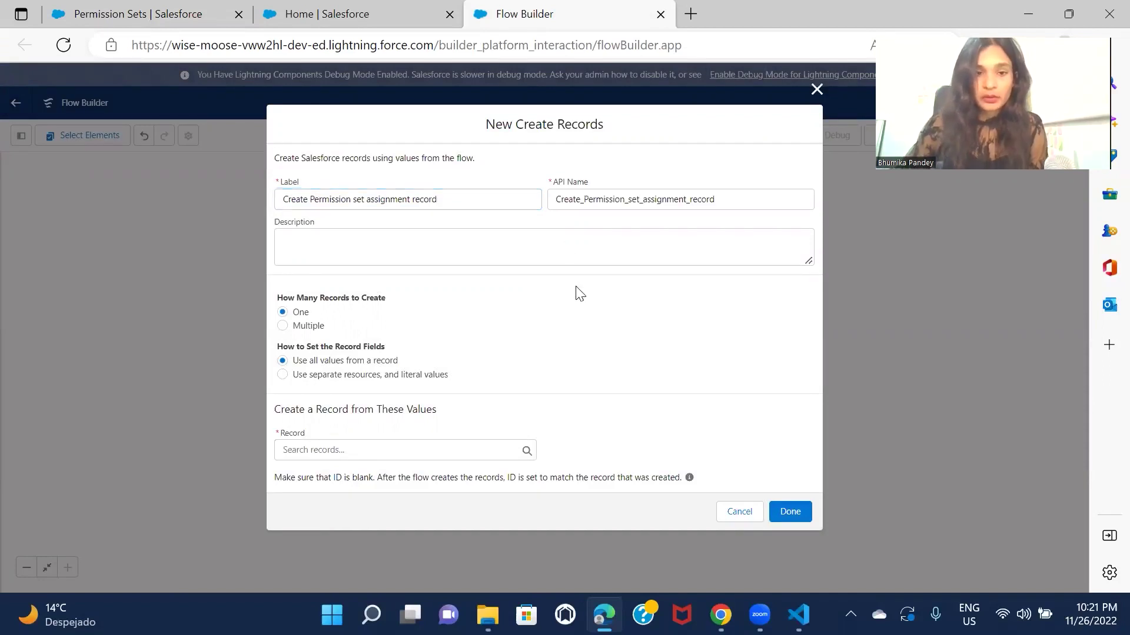
- Set the record fields to use separate resources and literal values, and choose Permission Set Assignment as the object
left_click(391, 377)
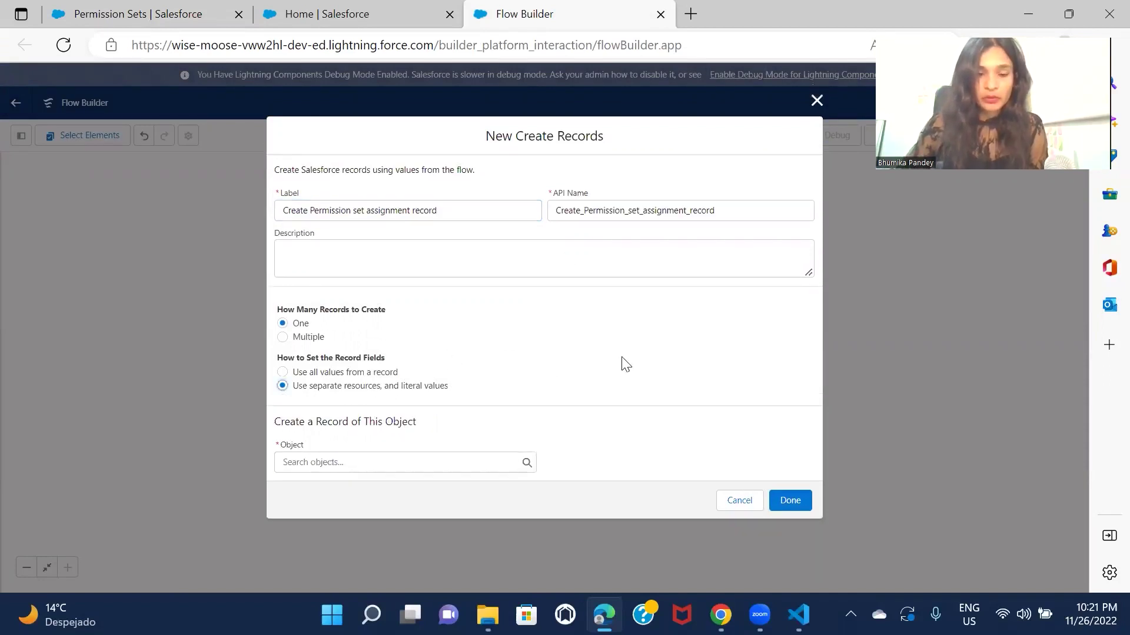
left_click(416, 463)
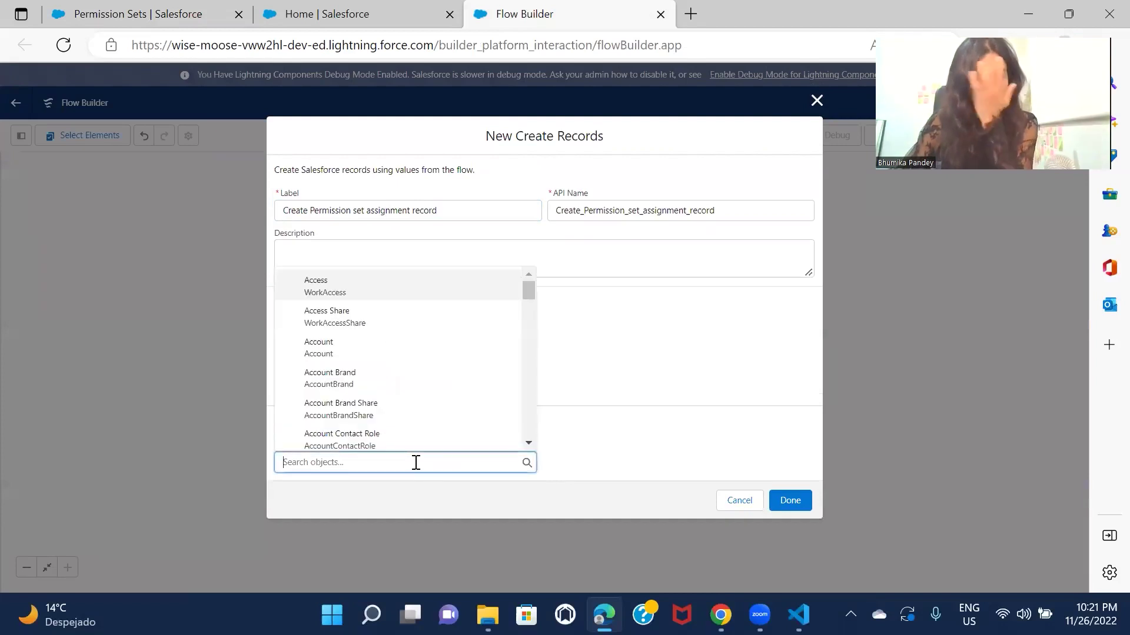
type("per")
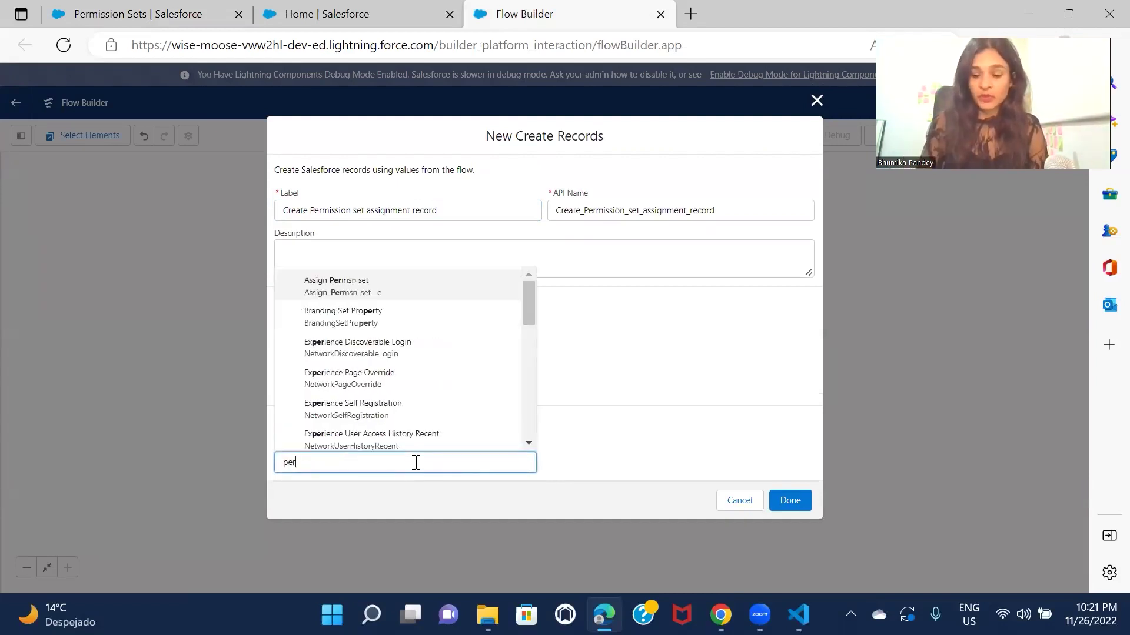
type("missi")
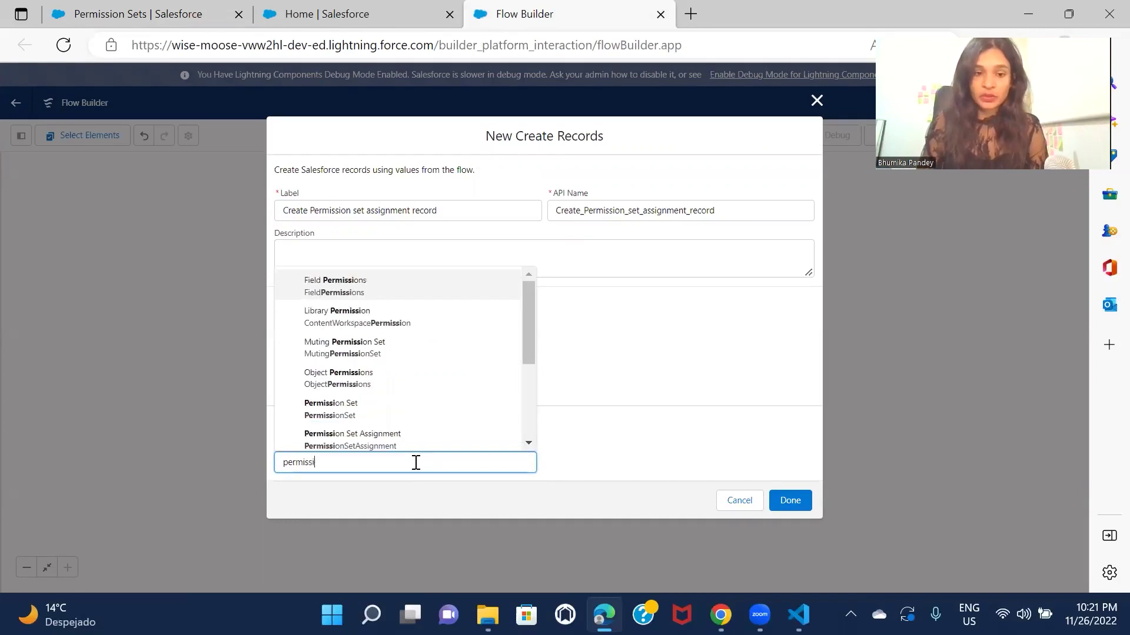
type("on set a")
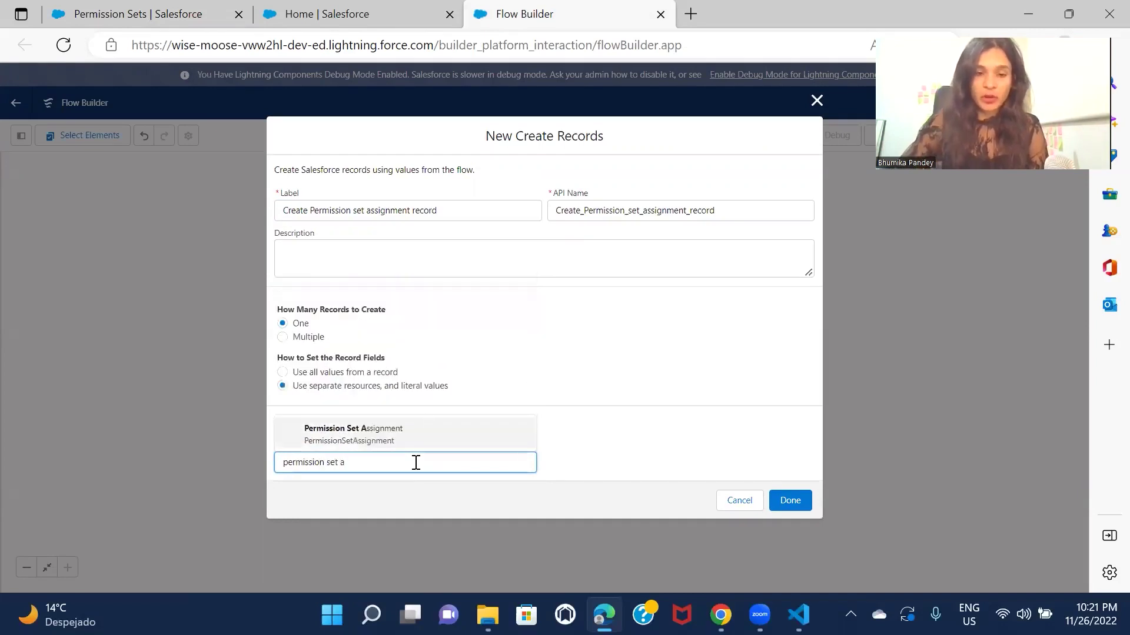
left_click(428, 440)
scroll(673, 391, "down", 2)
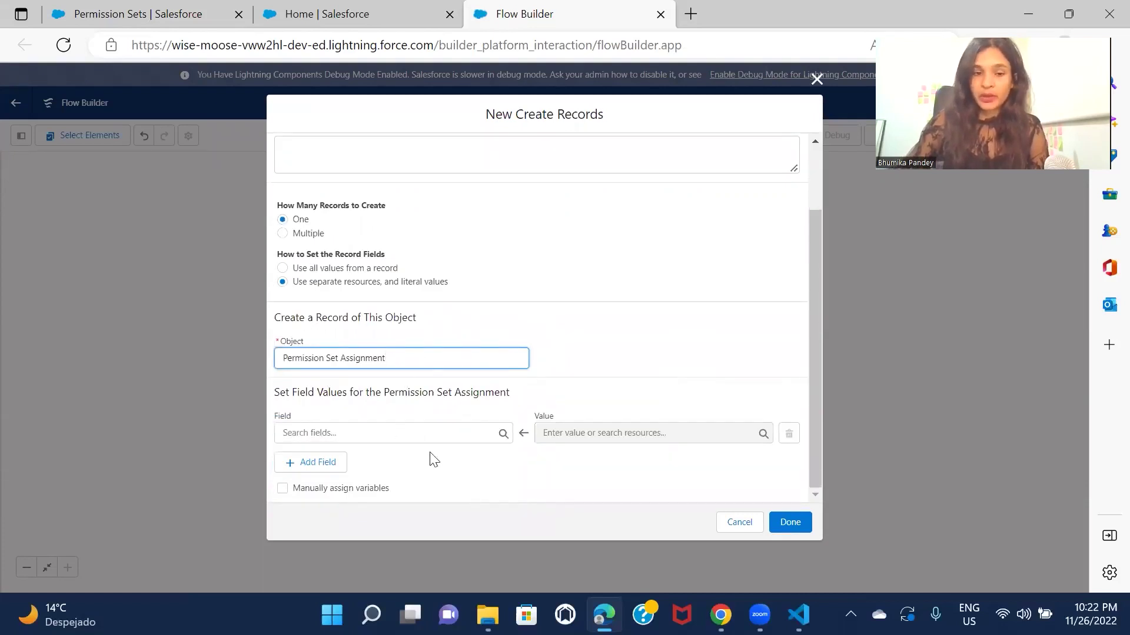
- Map the PermissionSetId field to the Id of the Permission Set from Get_the_Permission_Set_Id
left_click(434, 429)
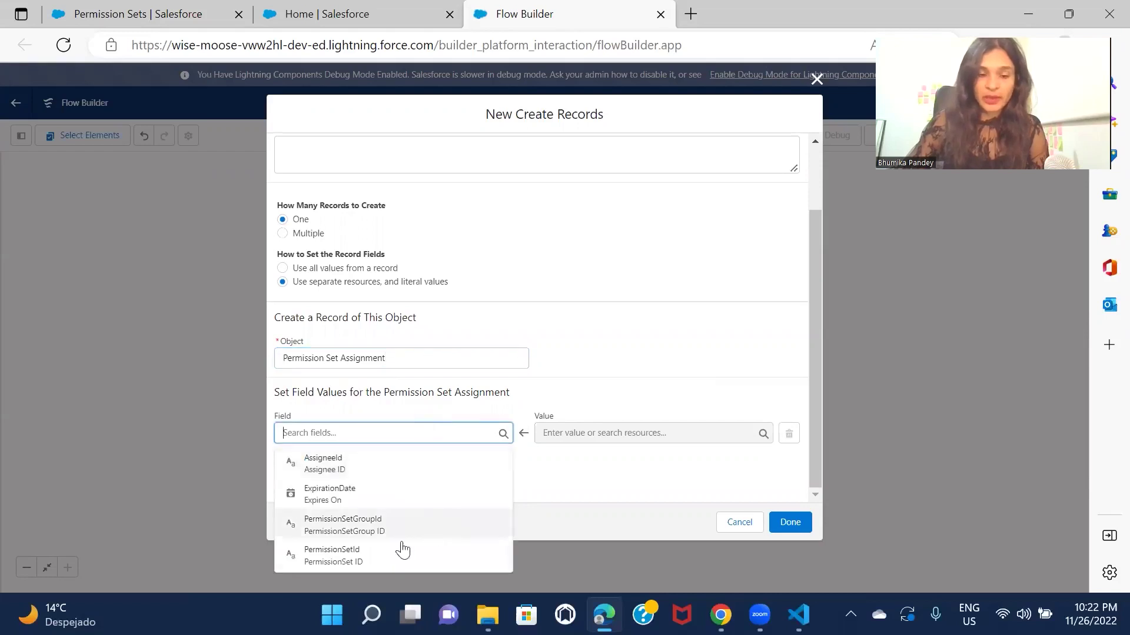
left_click(391, 558)
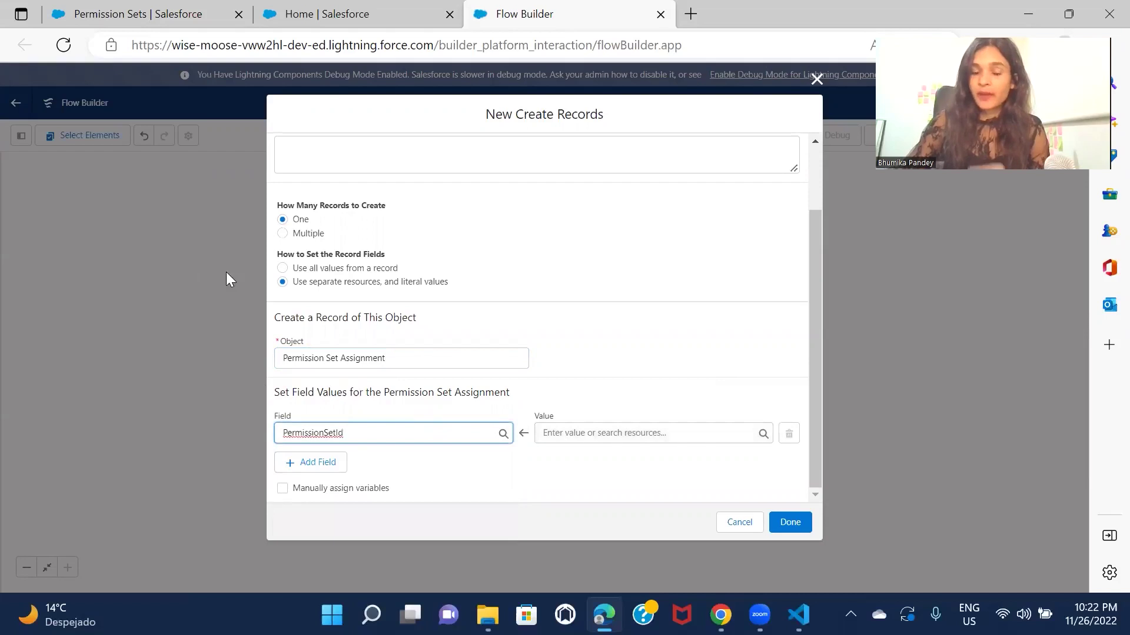
left_click(662, 433)
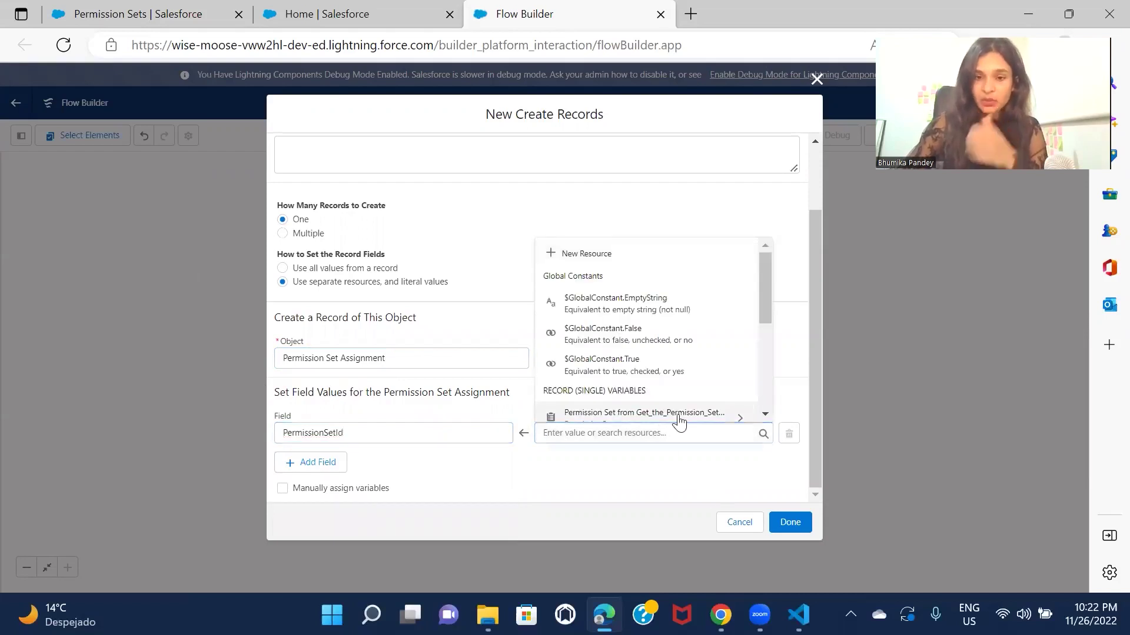
left_click(677, 419)
type("Id")
scroll(677, 318, "down", 3)
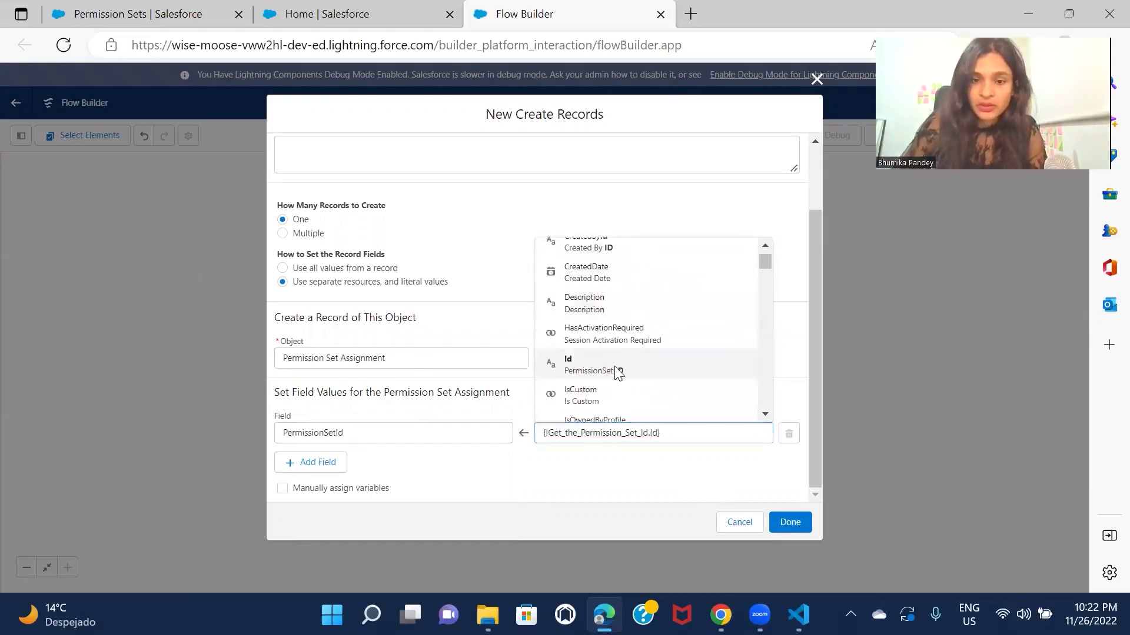
left_click(612, 371)
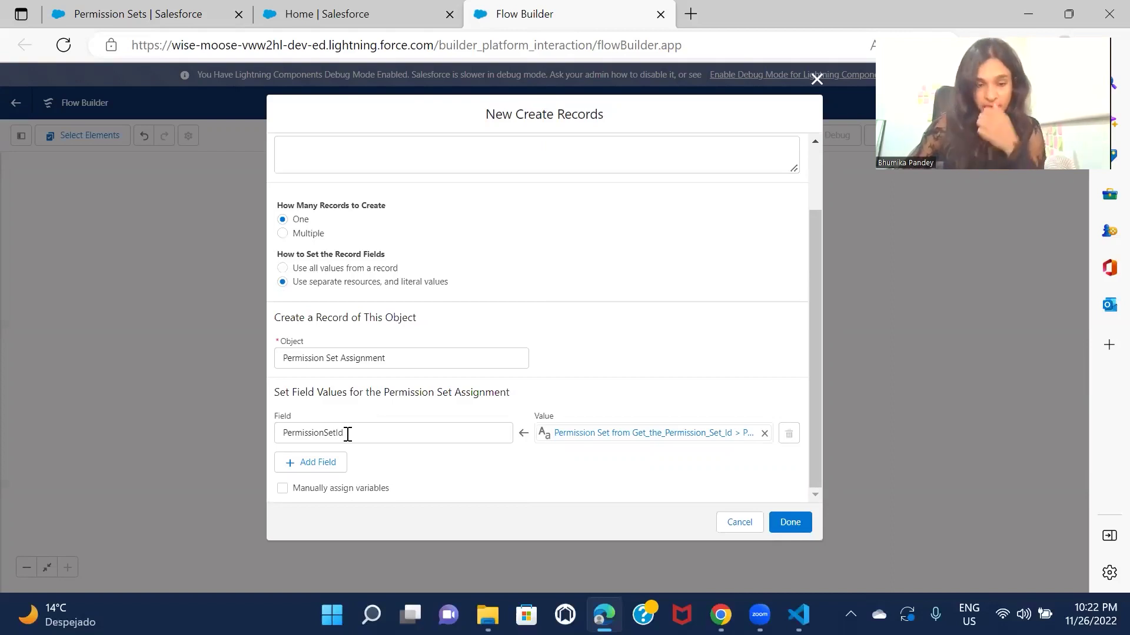
- Add a second field row to the Permission Set Assignment values and choose AssigneeId as its field
scroll(403, 341, "up", 1)
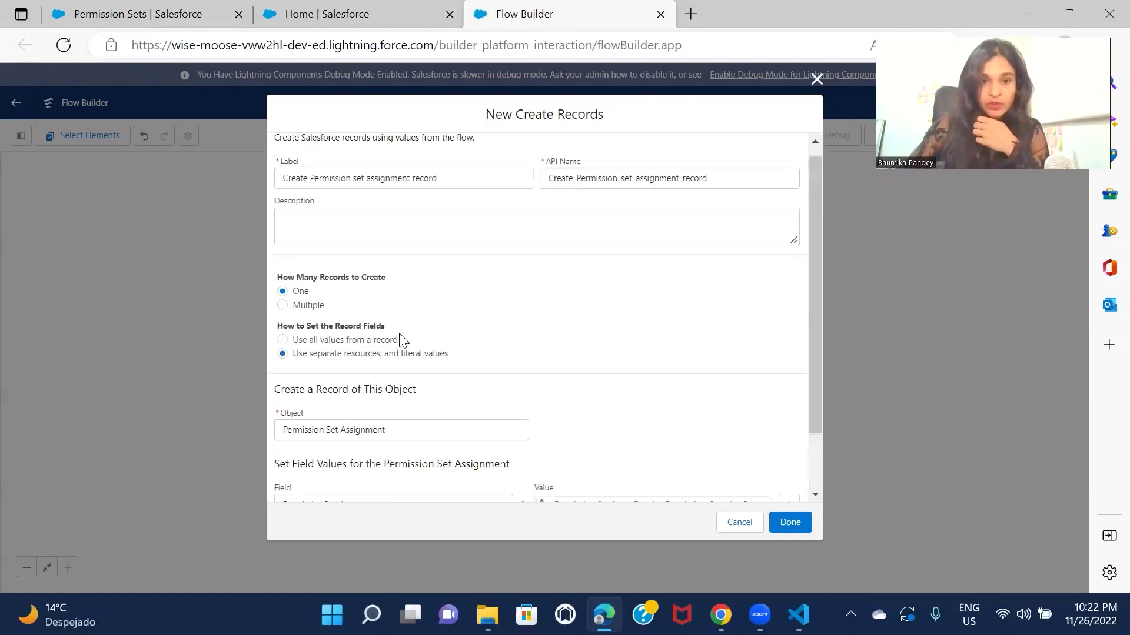
scroll(398, 336, "down", 1)
left_click(322, 465)
scroll(394, 465, "down", 1)
left_click(385, 429)
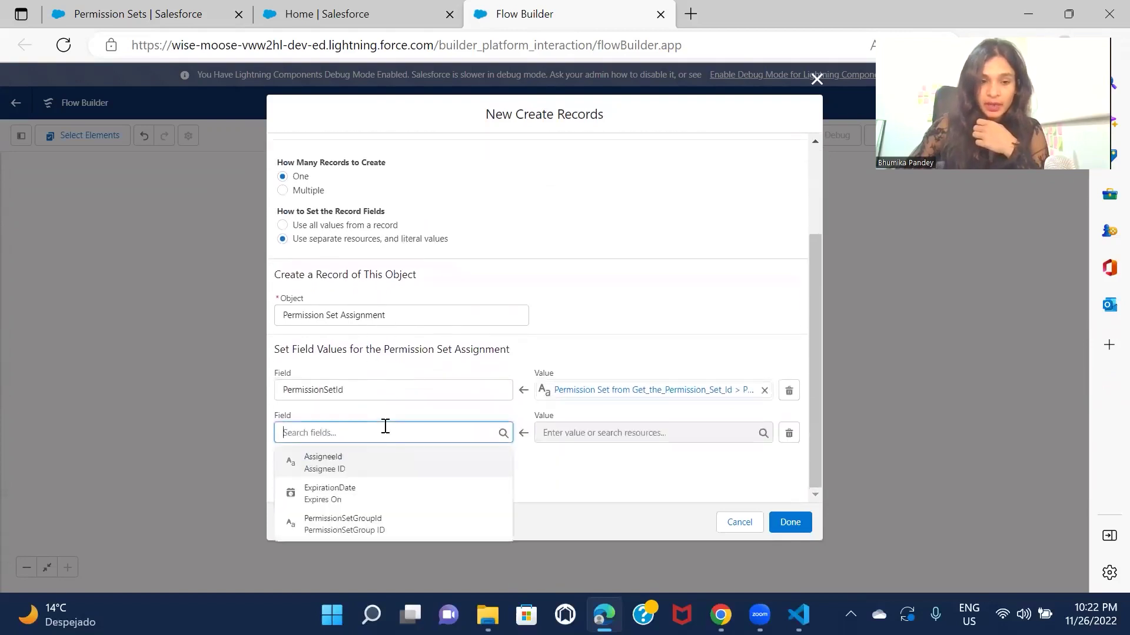
left_click(383, 463)
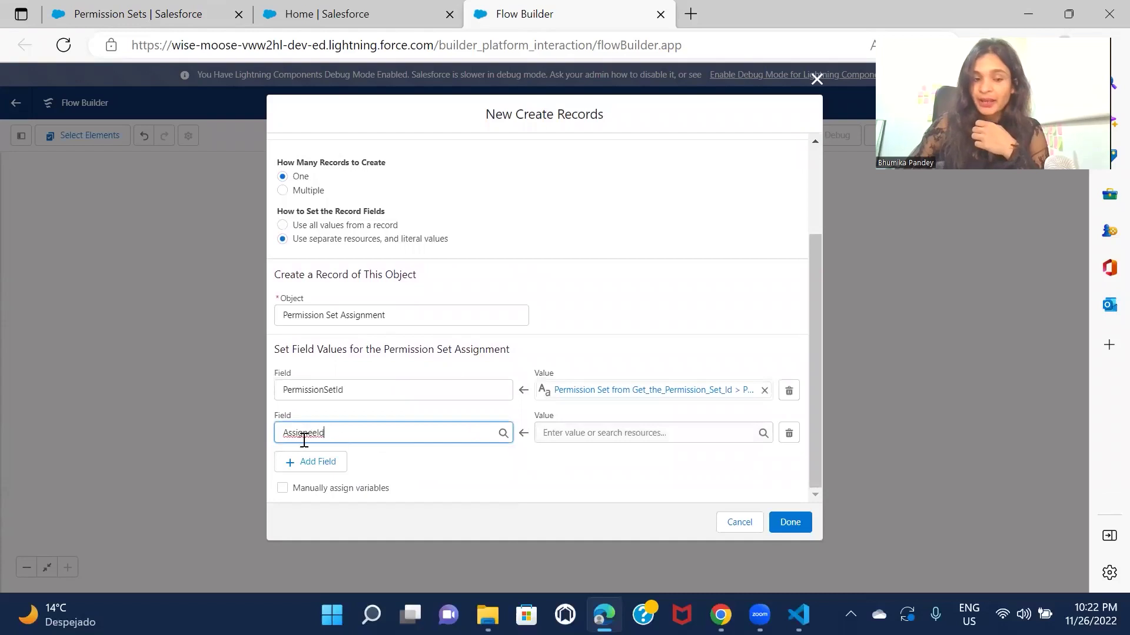
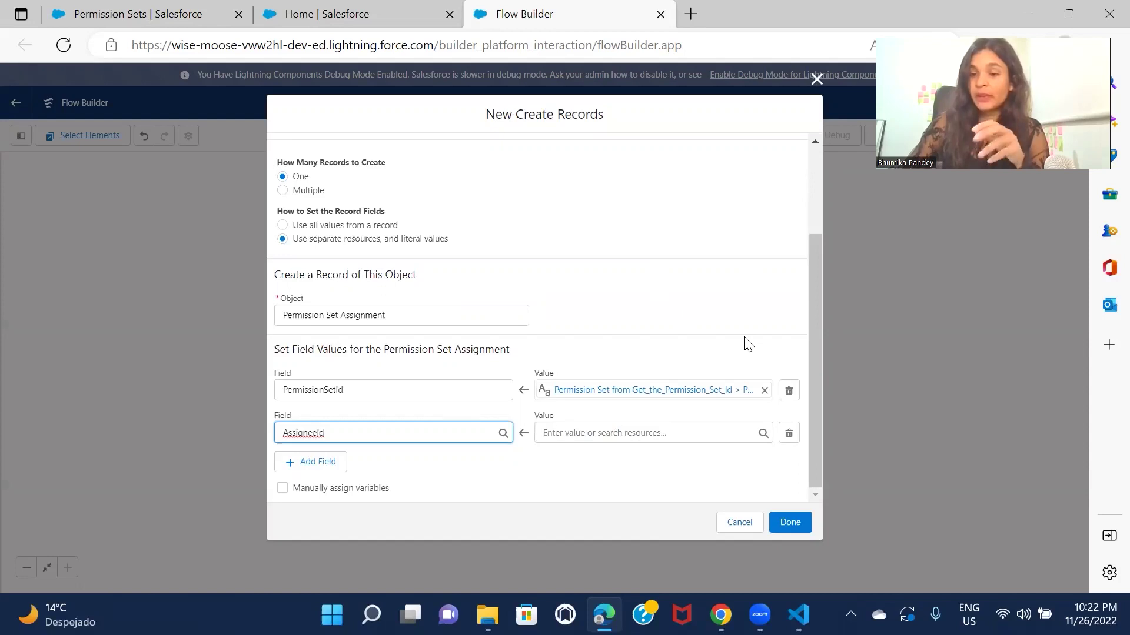
- Set the AssigneeId value to the triggering record's User ID ($Record > Id) and finish the Create Records element
left_click(626, 423)
type("rec")
left_click(616, 399)
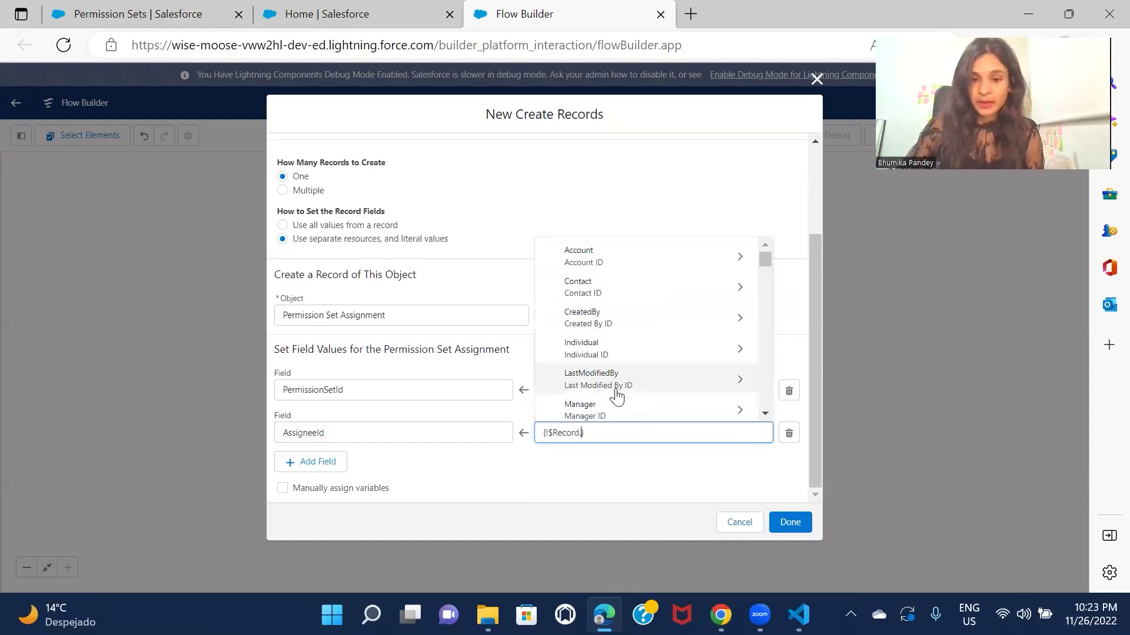
type("Id")
scroll(702, 321, "down", 5)
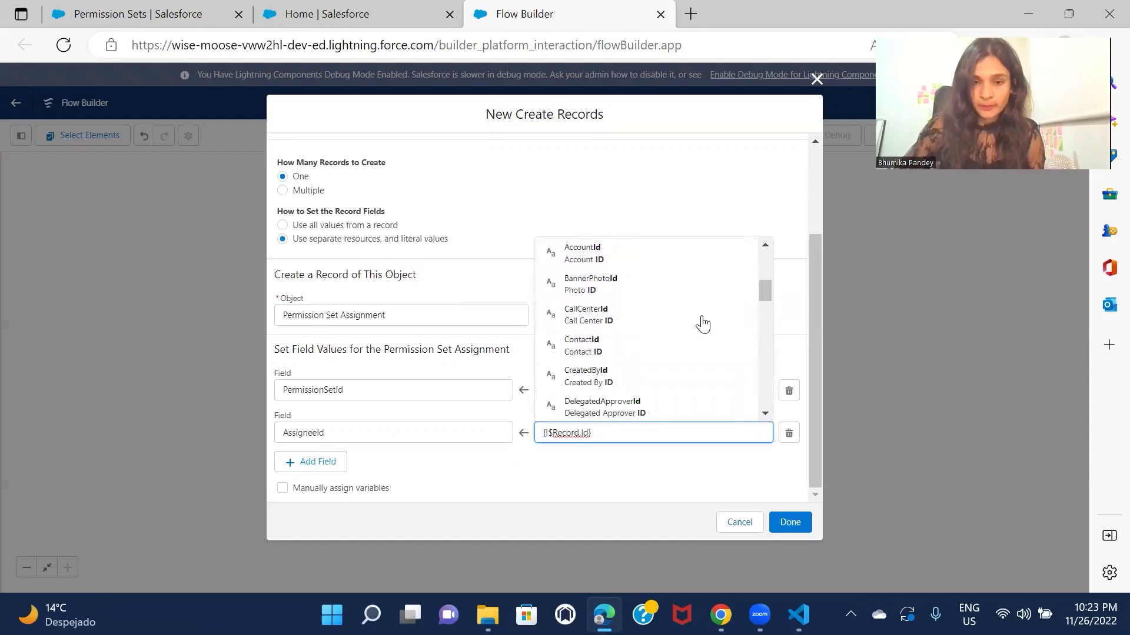
scroll(702, 322, "down", 3)
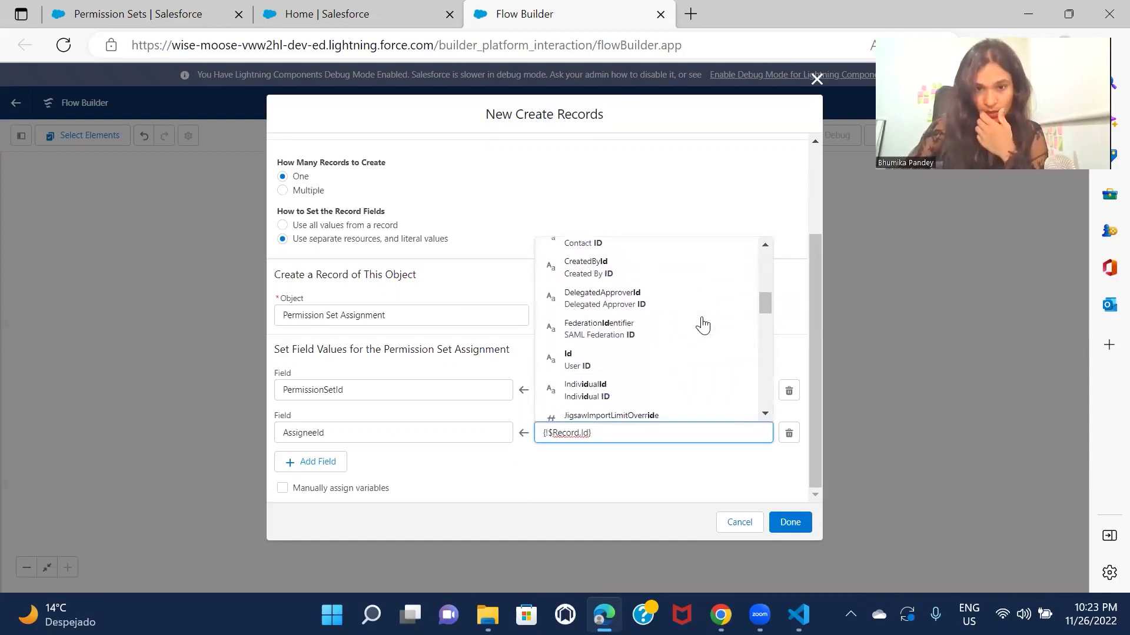
left_click(595, 368)
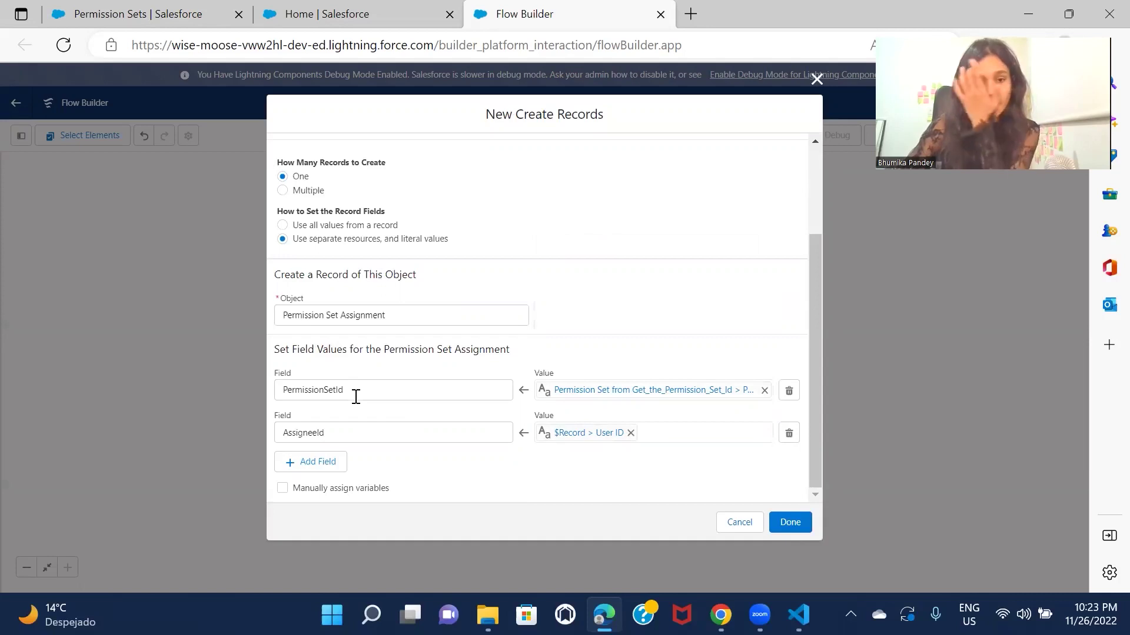
left_click(790, 523)
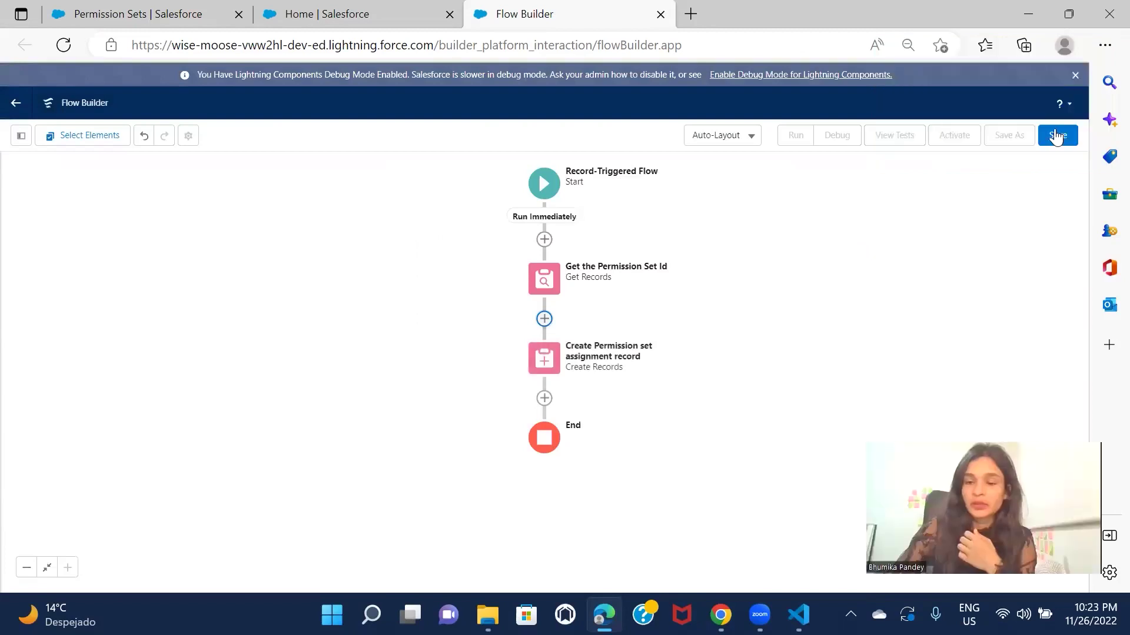
- Save the flow with the label "Permission set assignment Flow" and activate it
left_click(1056, 136)
left_click(430, 285)
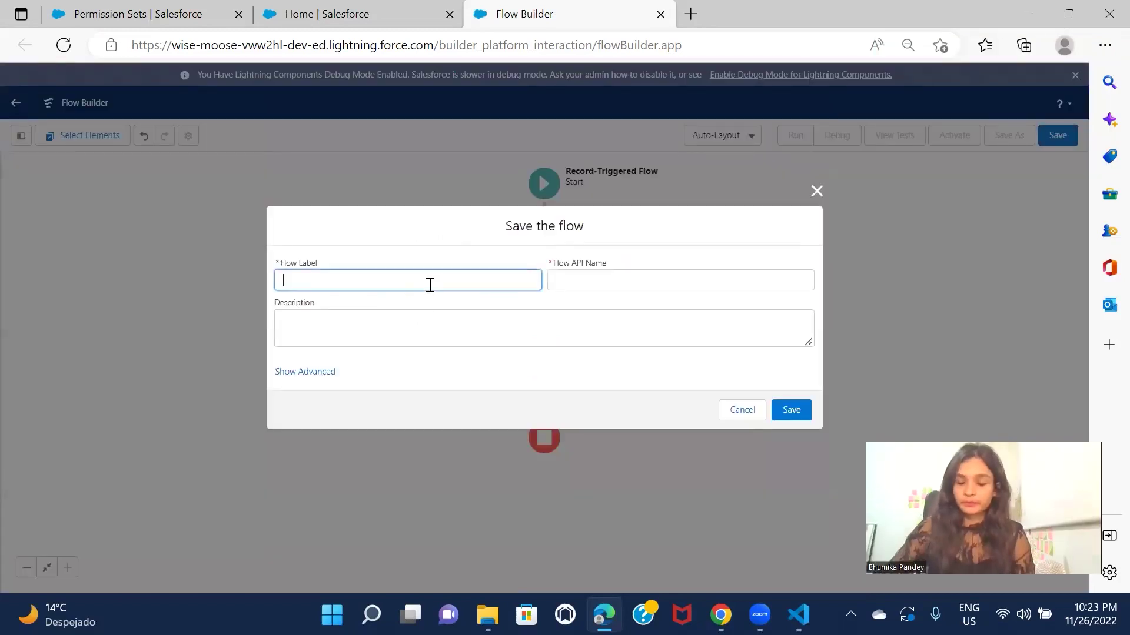
type("Permission set assignment Flow")
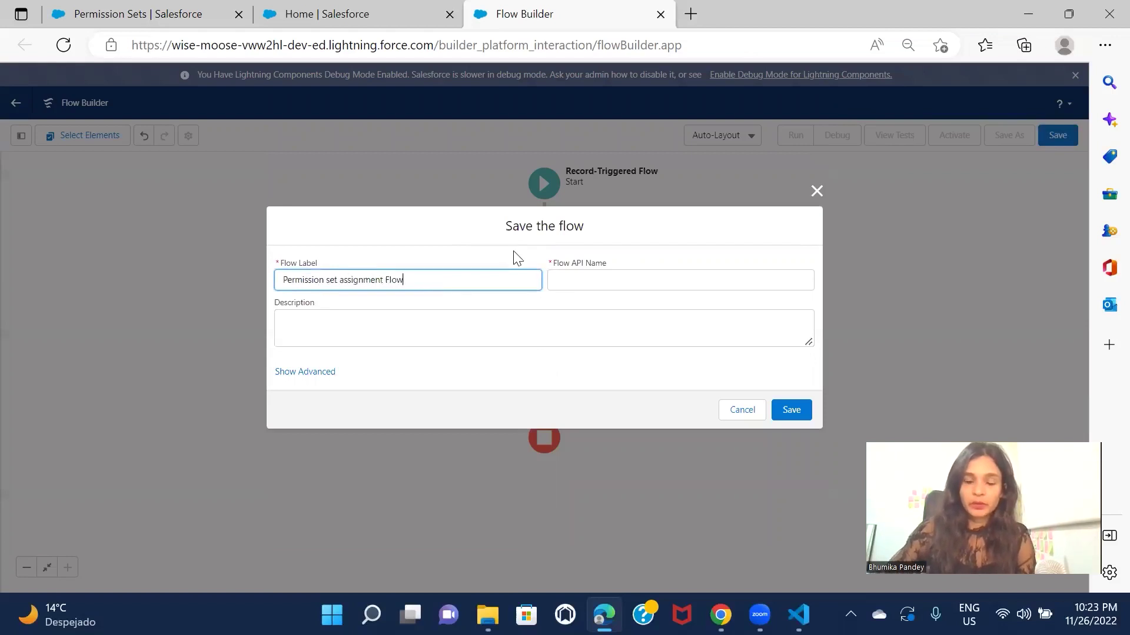
left_click(778, 436)
left_click(797, 415)
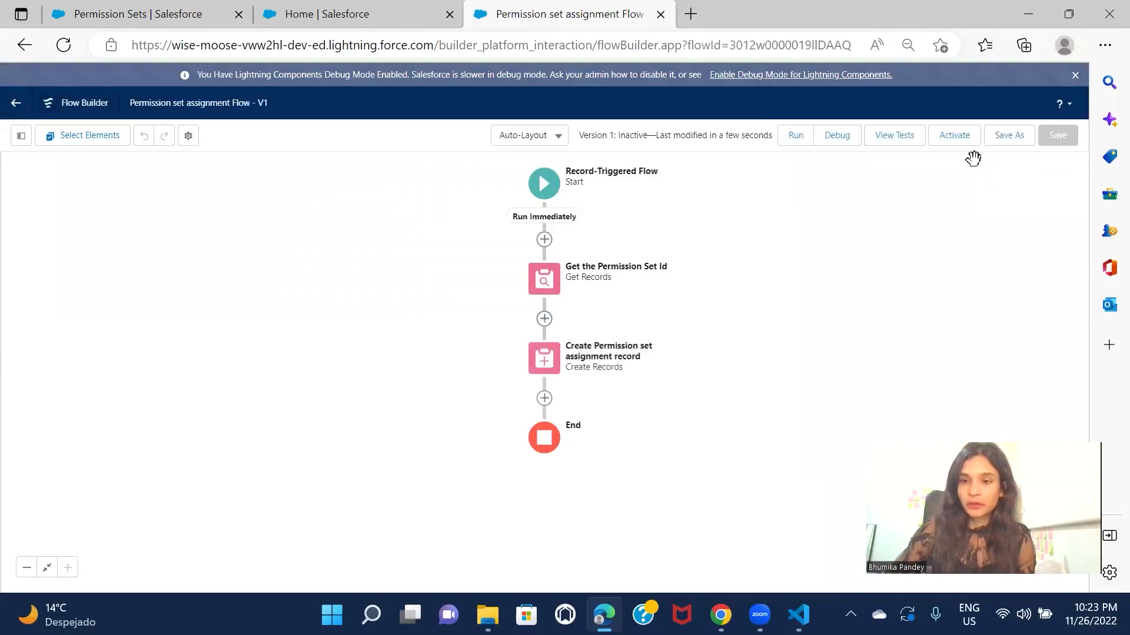
left_click(952, 137)
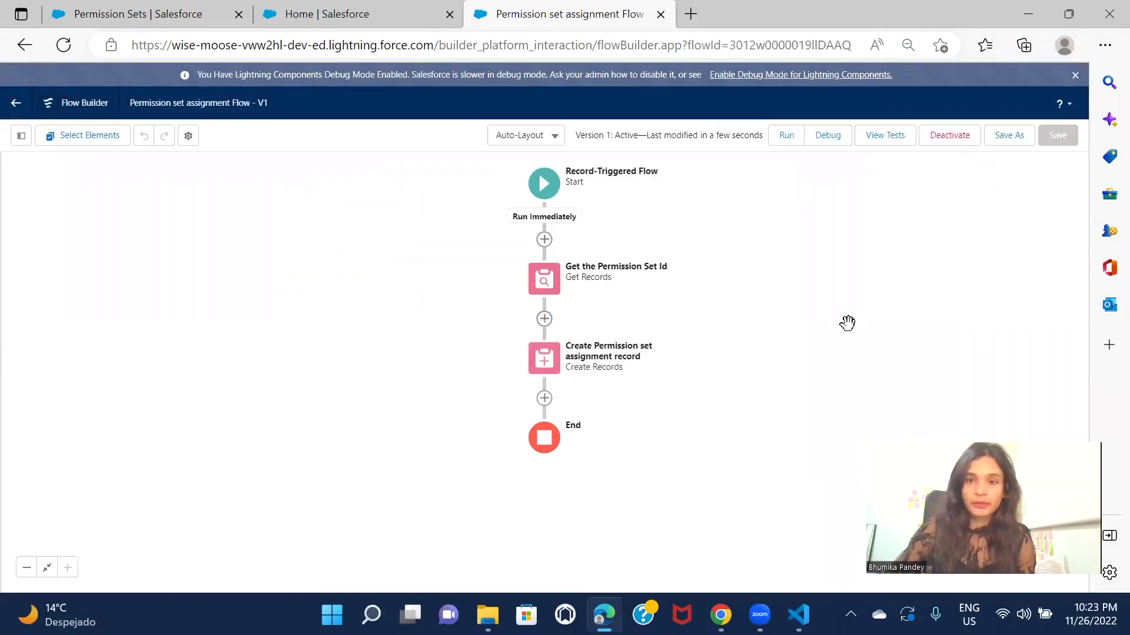
- Switch to the Salesforce Setup page, search its navigation for "user" and open the Users page
left_click(323, 15)
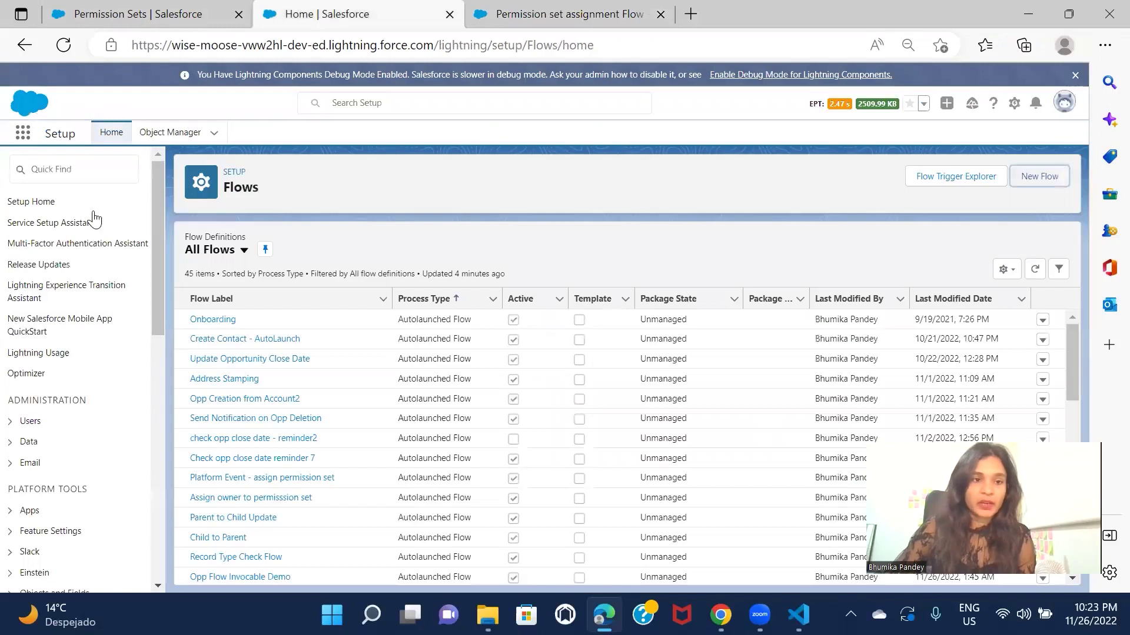
left_click(87, 170)
type("user")
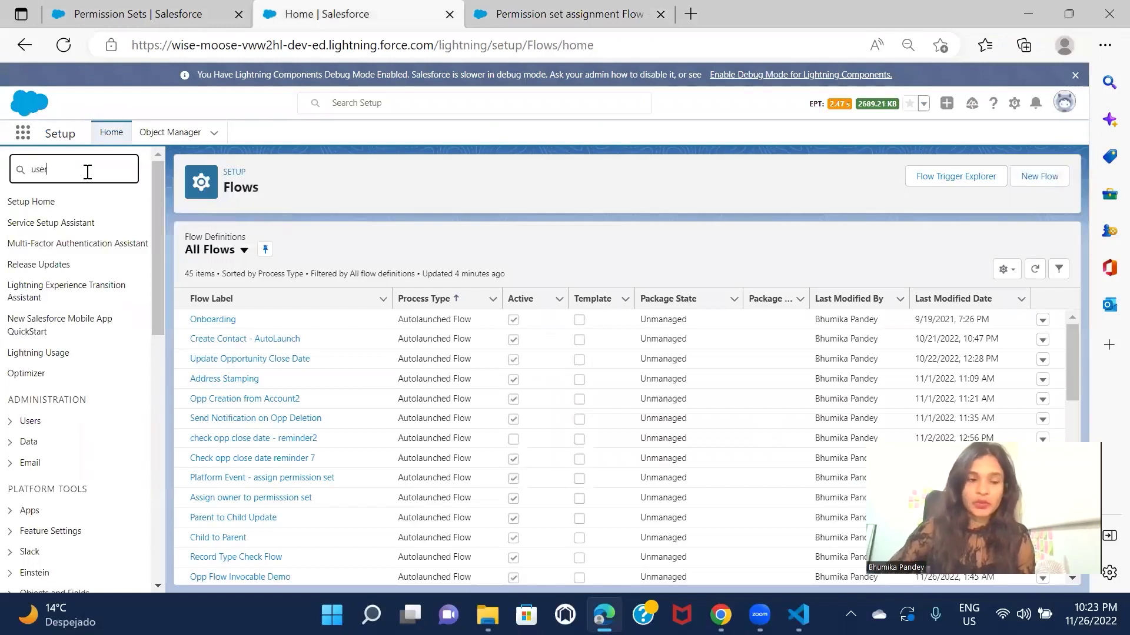
left_click(45, 368)
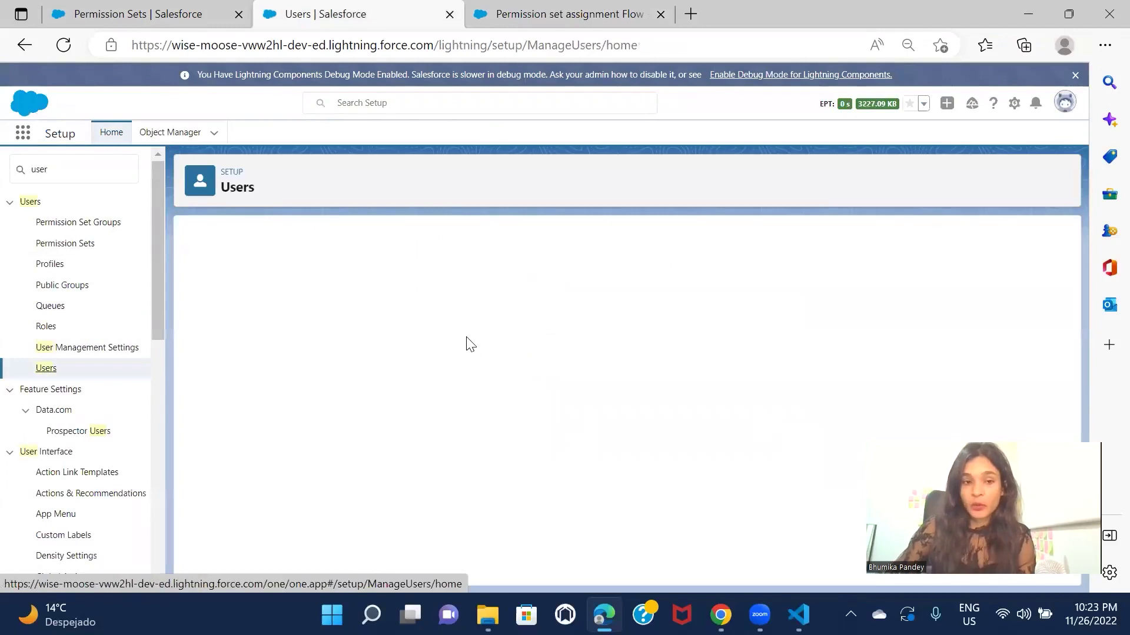
- Start a new user from the Users page and enter the person's first name, last name and alias
left_click(125, 16)
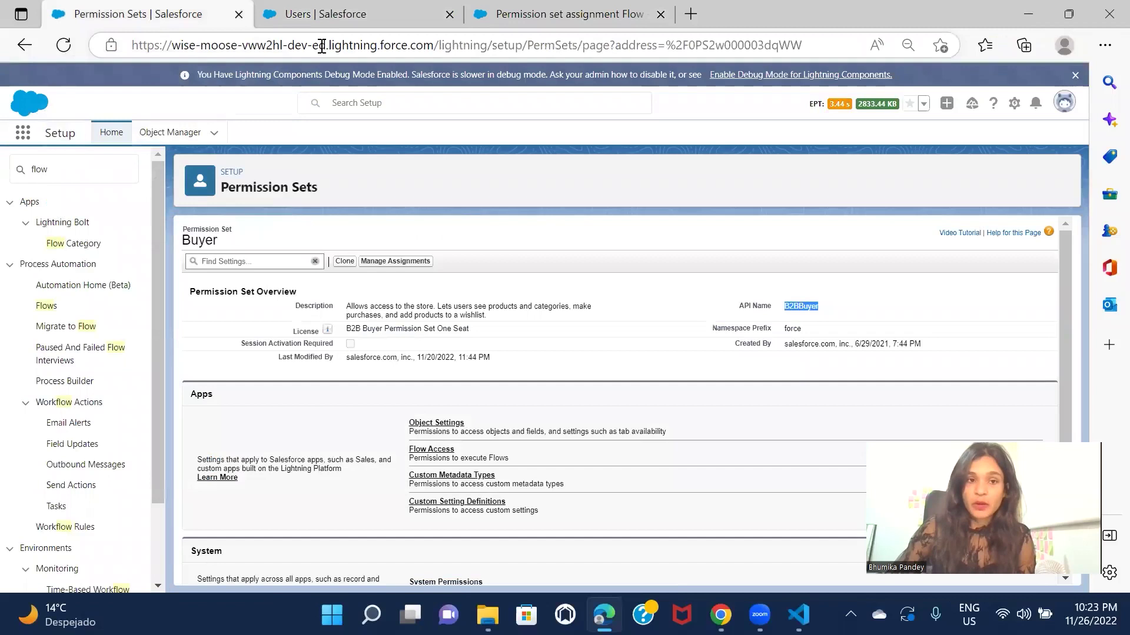
left_click(337, 17)
left_click(473, 334)
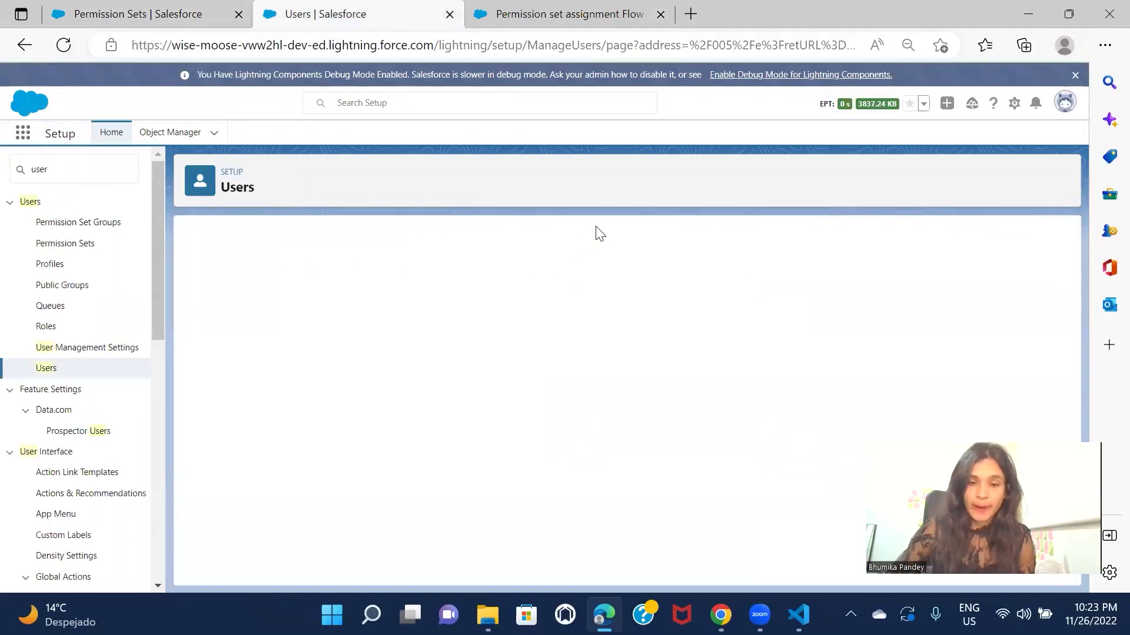
type("Karishma")
left_click(406, 328)
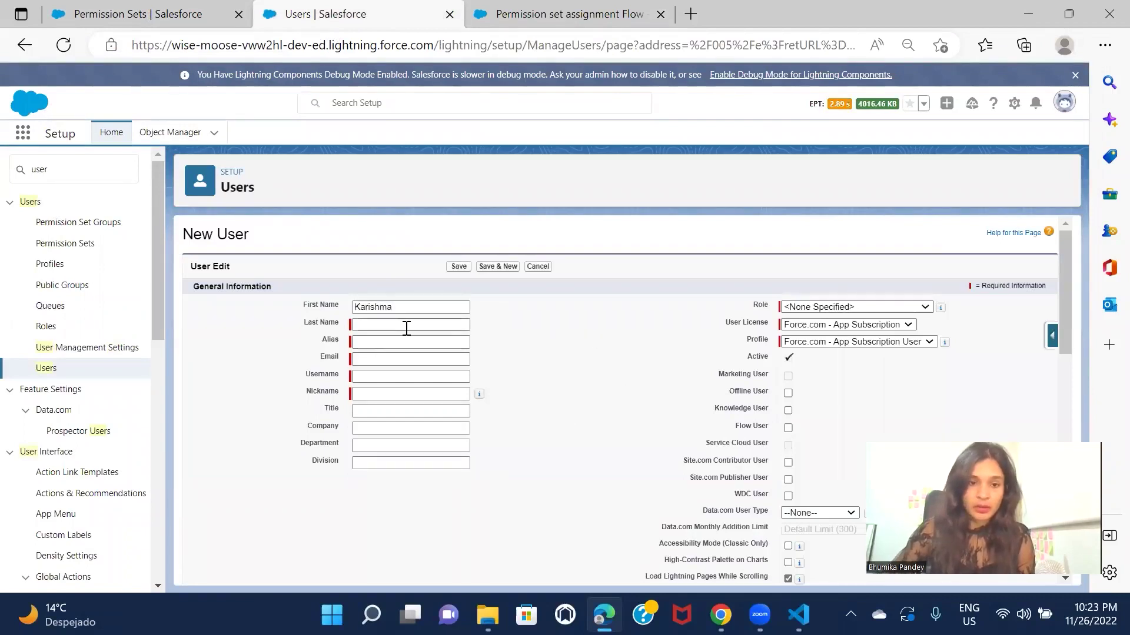
type("K")
left_click(392, 341)
- Fill in the new user's email with a saved address and prefix the username with the user's first name
left_click(393, 376)
left_click(411, 358)
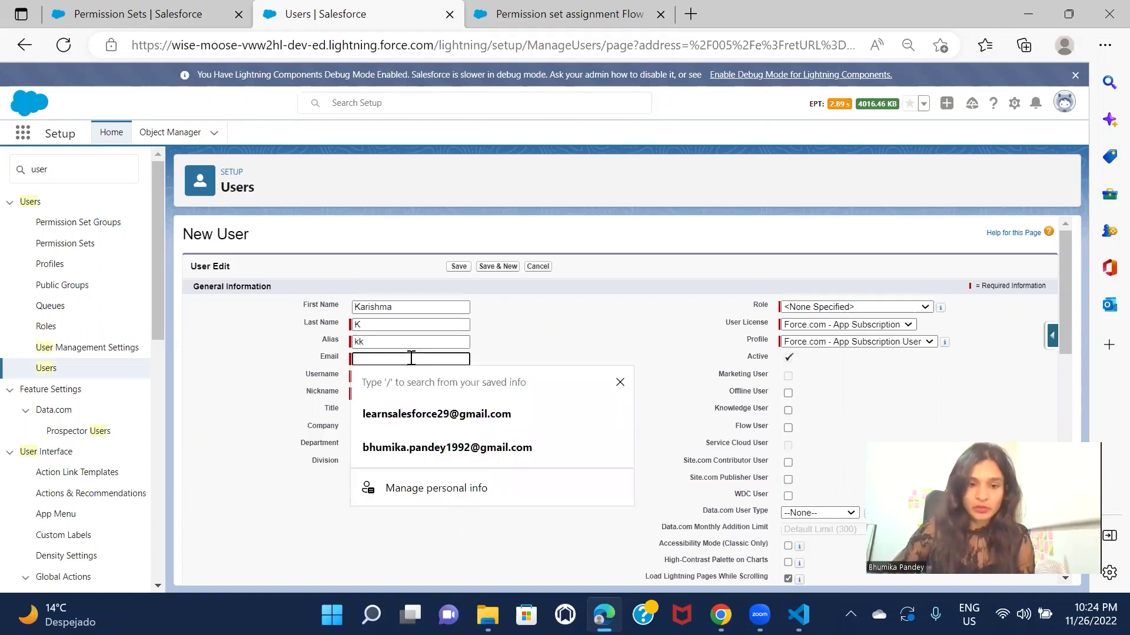
left_click(434, 419)
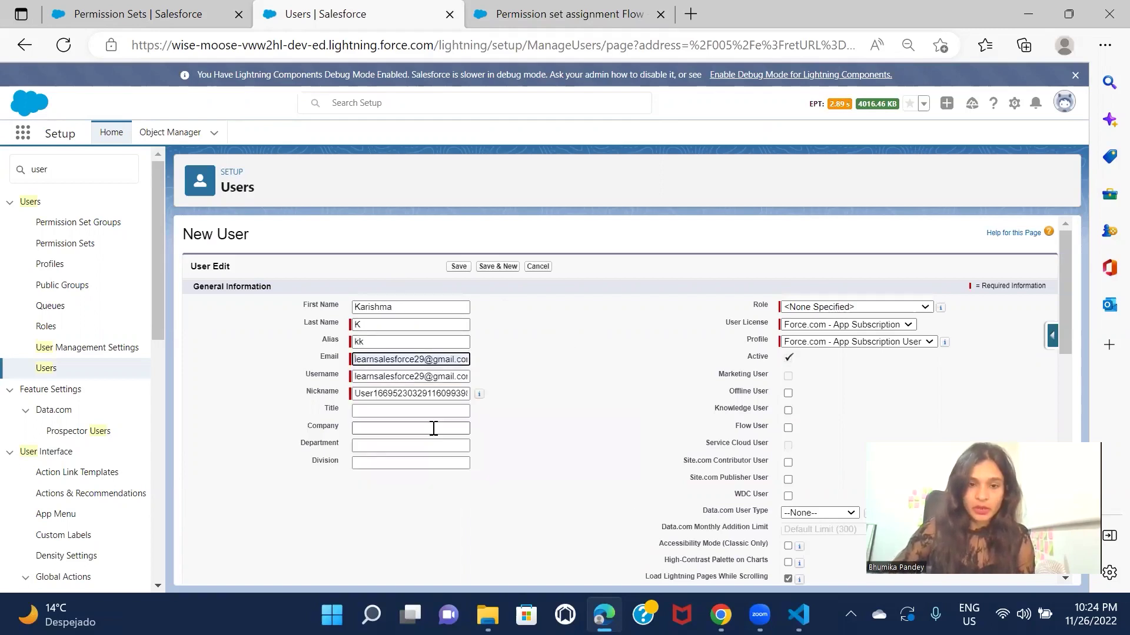
left_click(356, 376)
type("karishma")
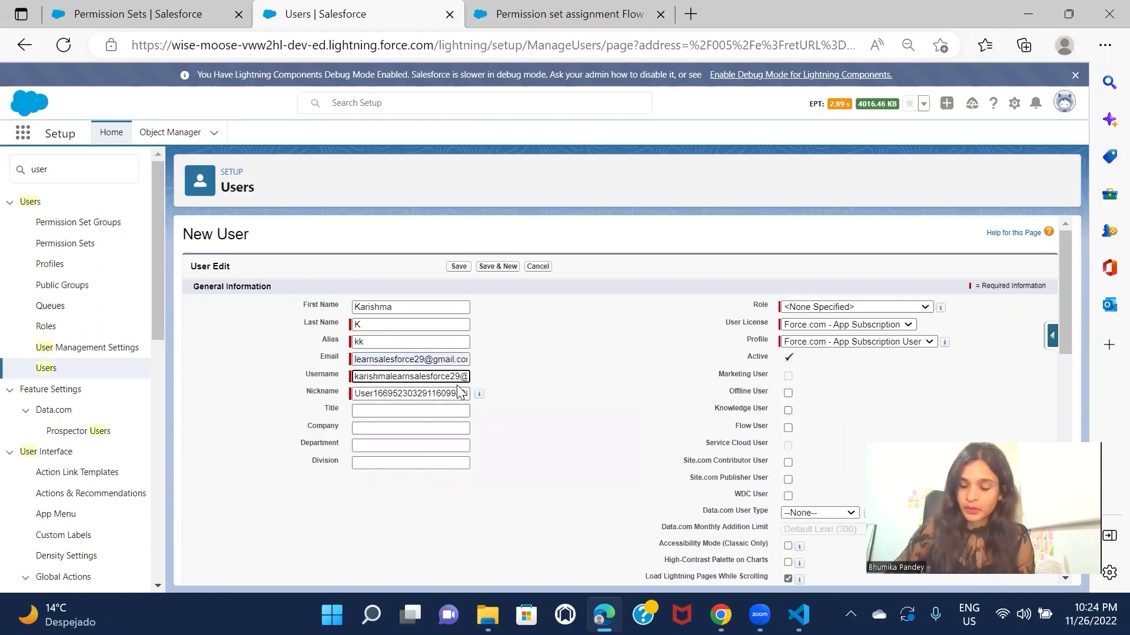
left_click(641, 386)
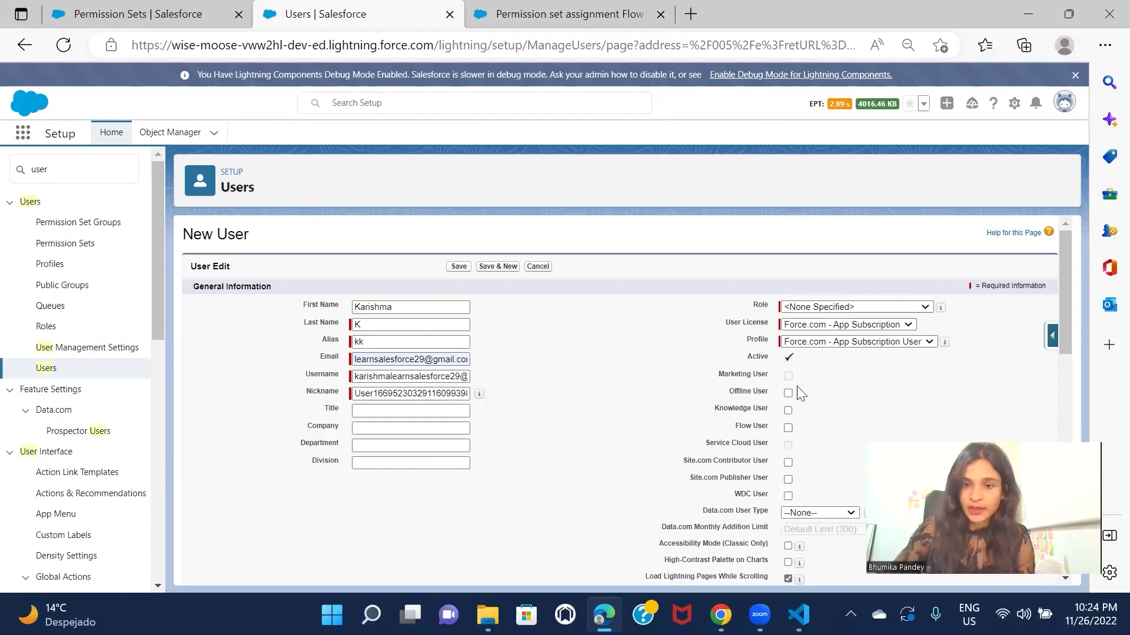
- Set the new user's license to Salesforce Platform and profile to Standard Platform User, and save the user
left_click(865, 325)
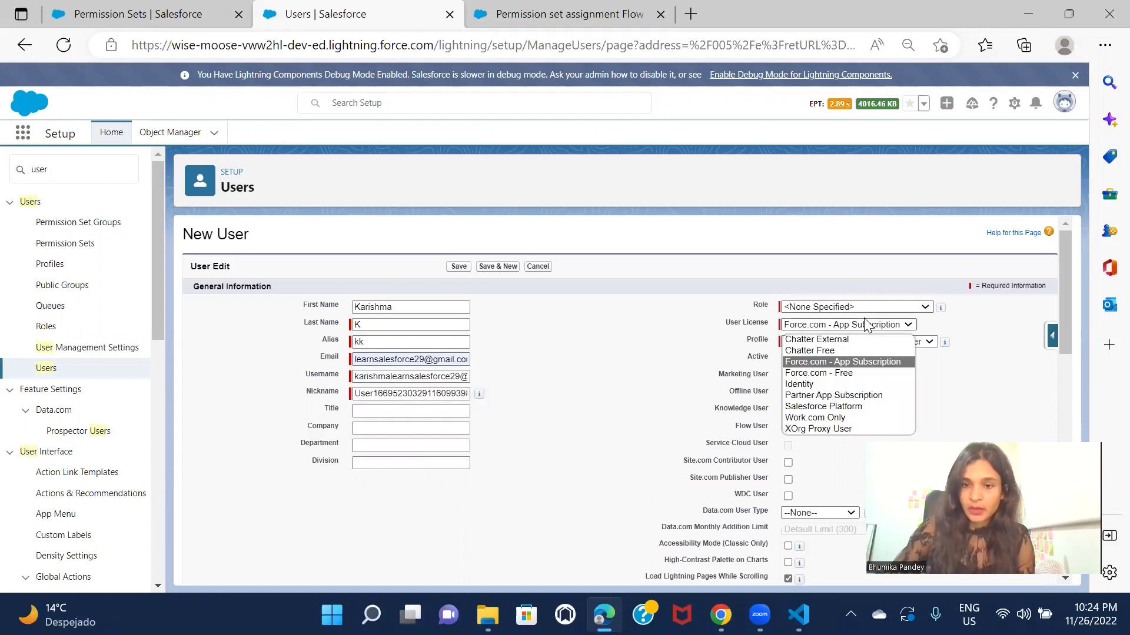
left_click(859, 411)
left_click(818, 345)
left_click(821, 357)
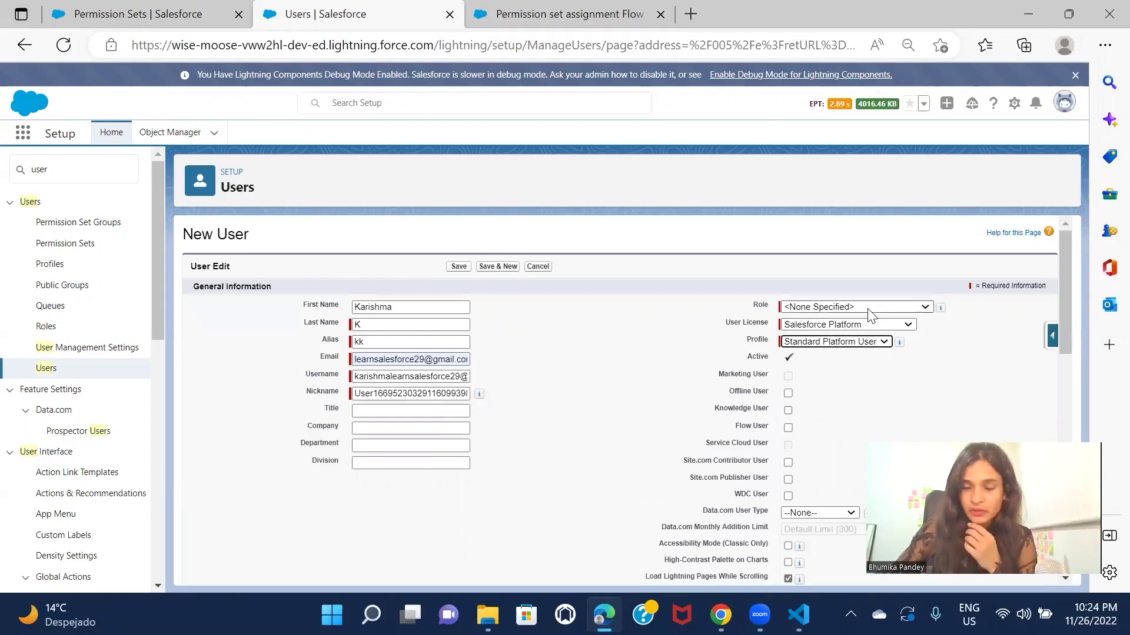
scroll(663, 353, "down", 10)
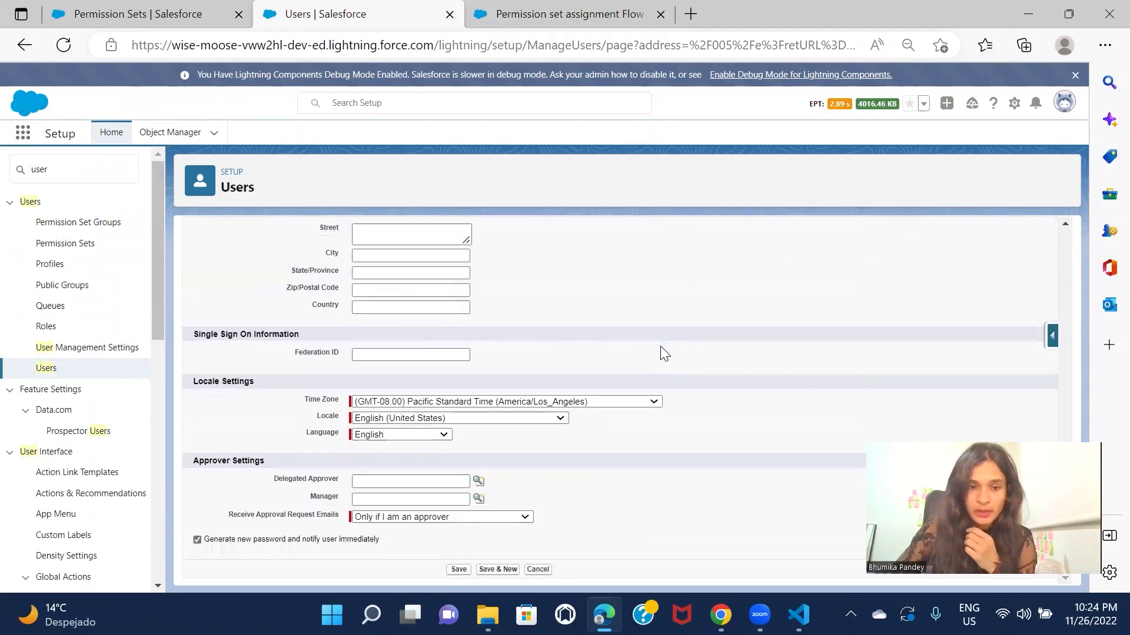
scroll(663, 353, "up", 10)
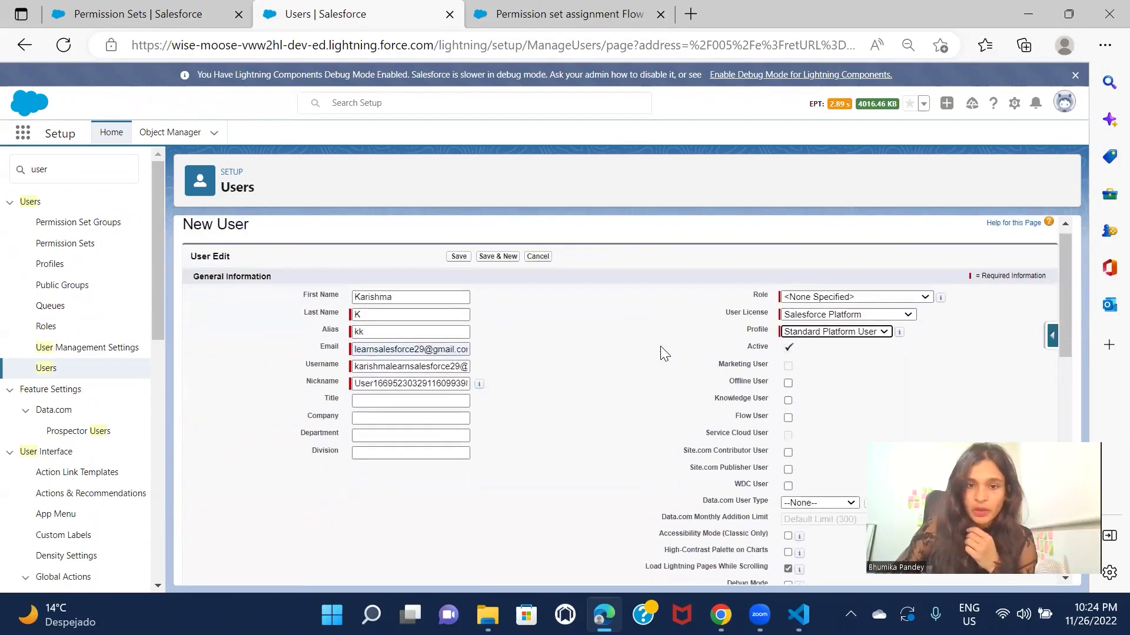
left_click(460, 268)
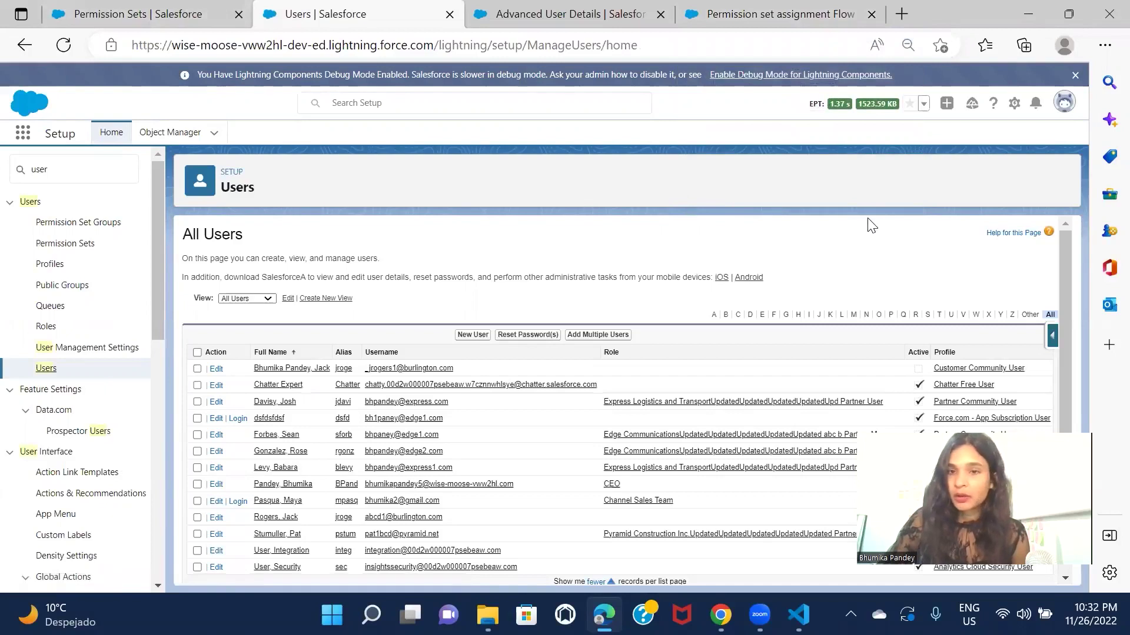
- Switch to the Permission set assignment Flow, check its start trigger configuration without changing it, and activate version 2
left_click(819, 17)
left_click(546, 187)
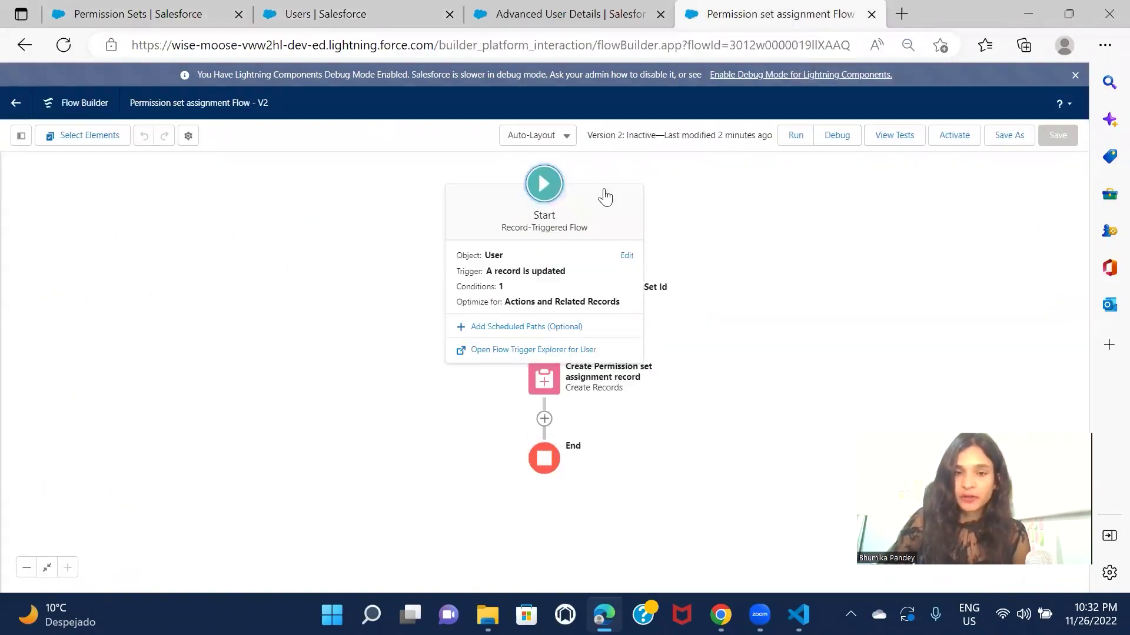
left_click(553, 272)
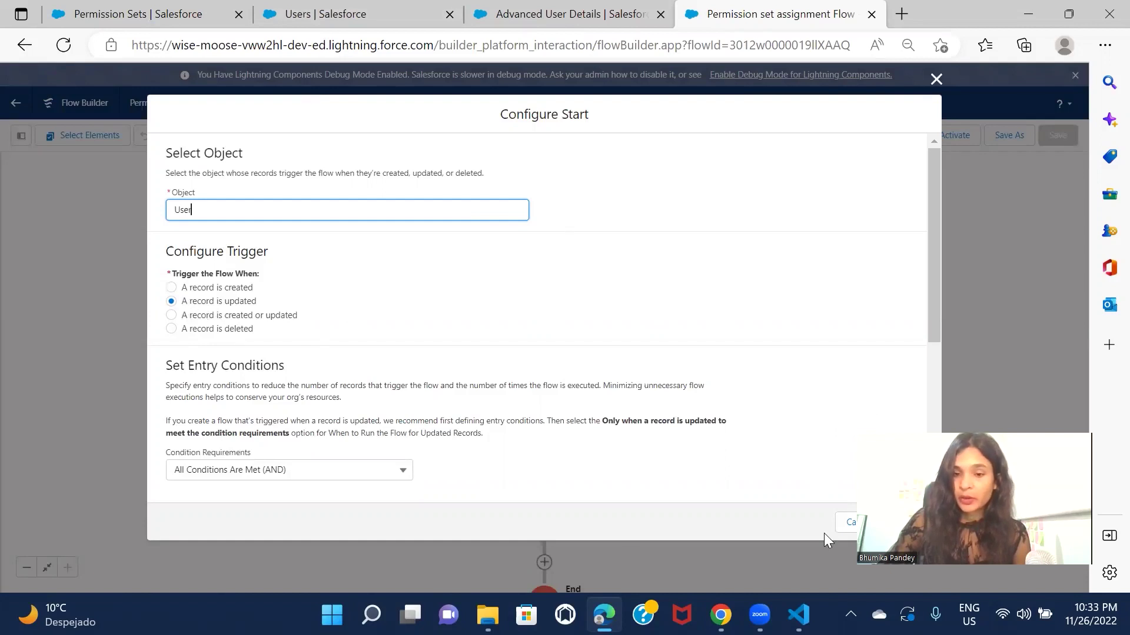
left_click(849, 530)
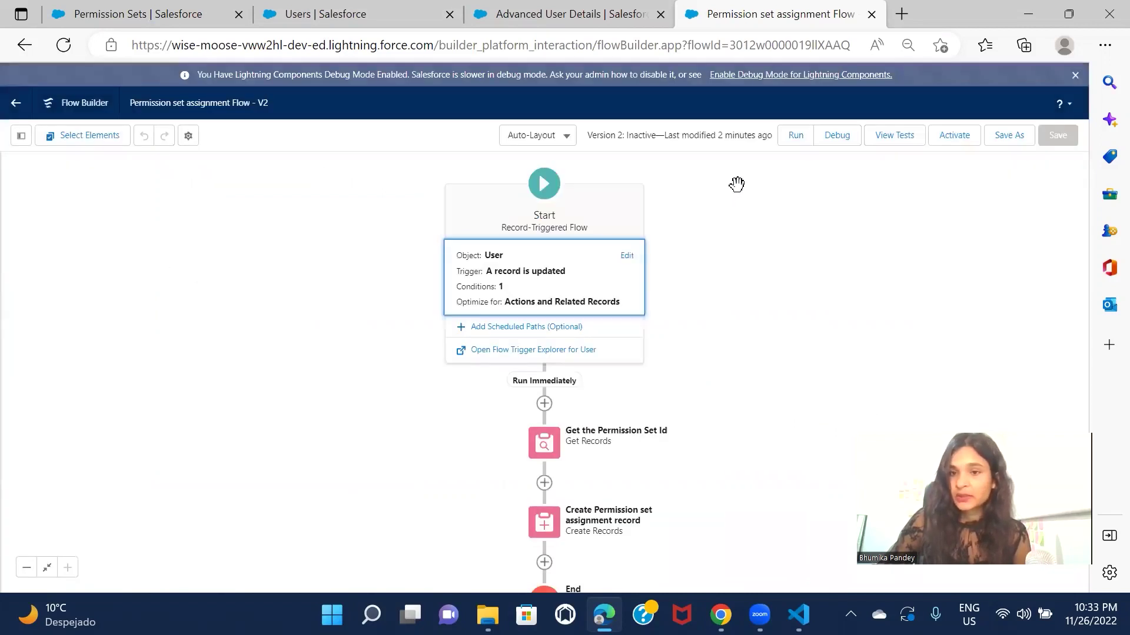
left_click(955, 140)
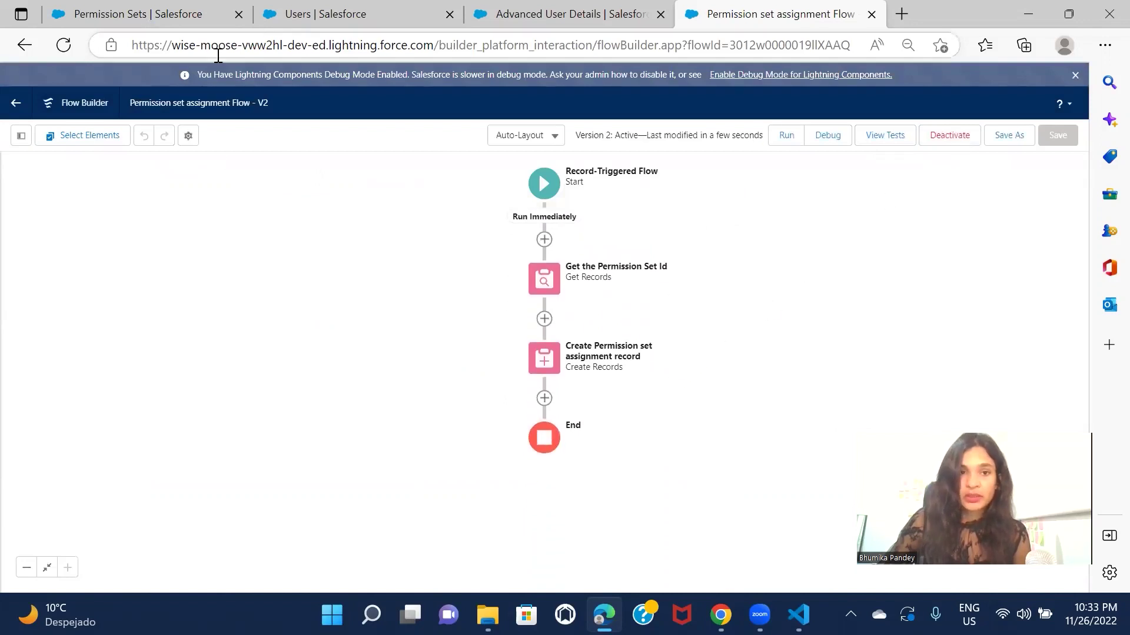
- Return to Users, open the third user in the All Users list for editing, remove the last name's final letter and save
left_click(308, 16)
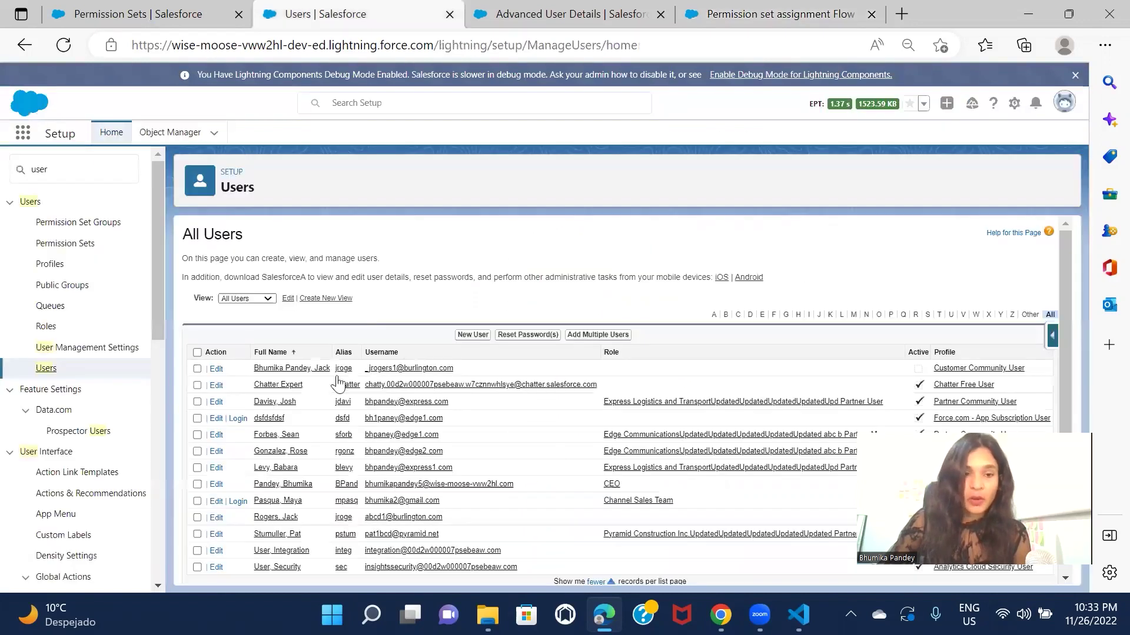
left_click(276, 402)
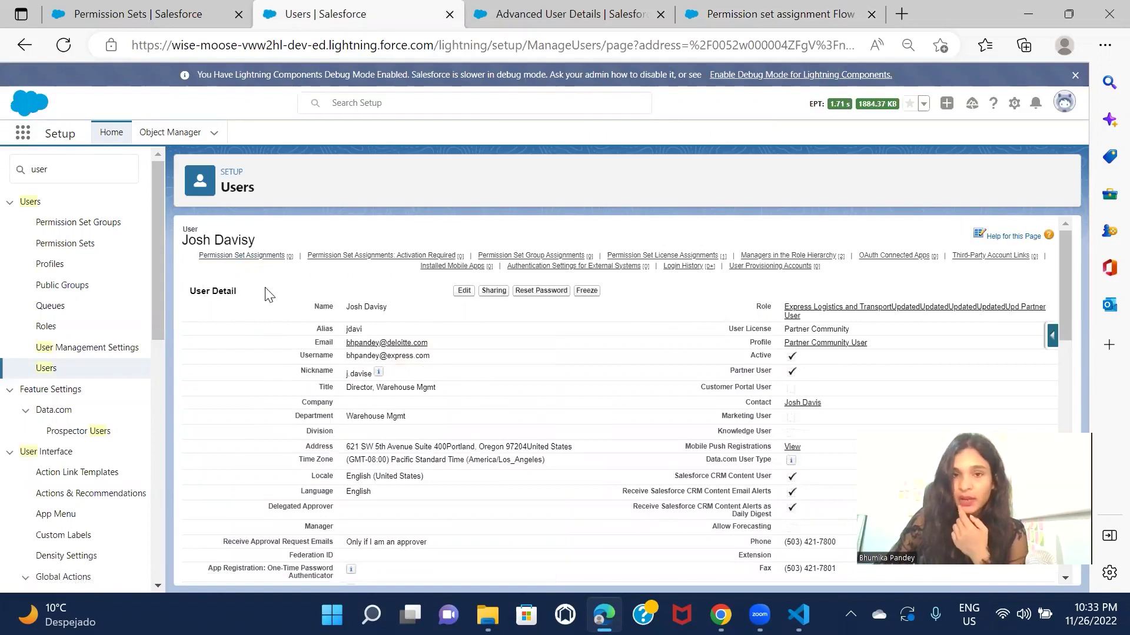
left_click(464, 290)
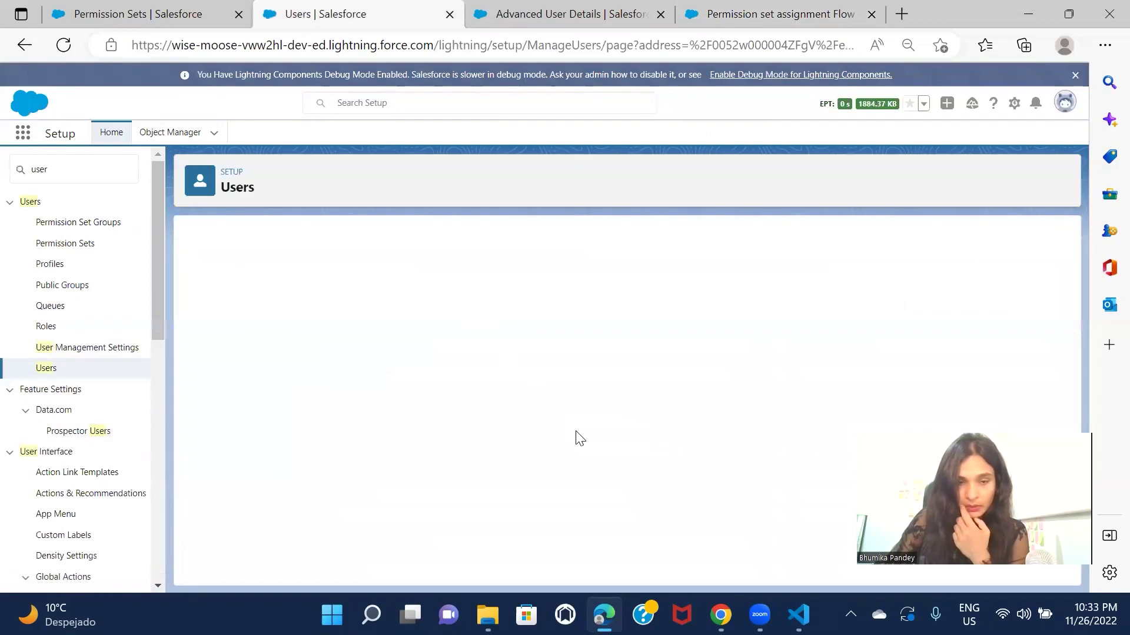
left_click(368, 329)
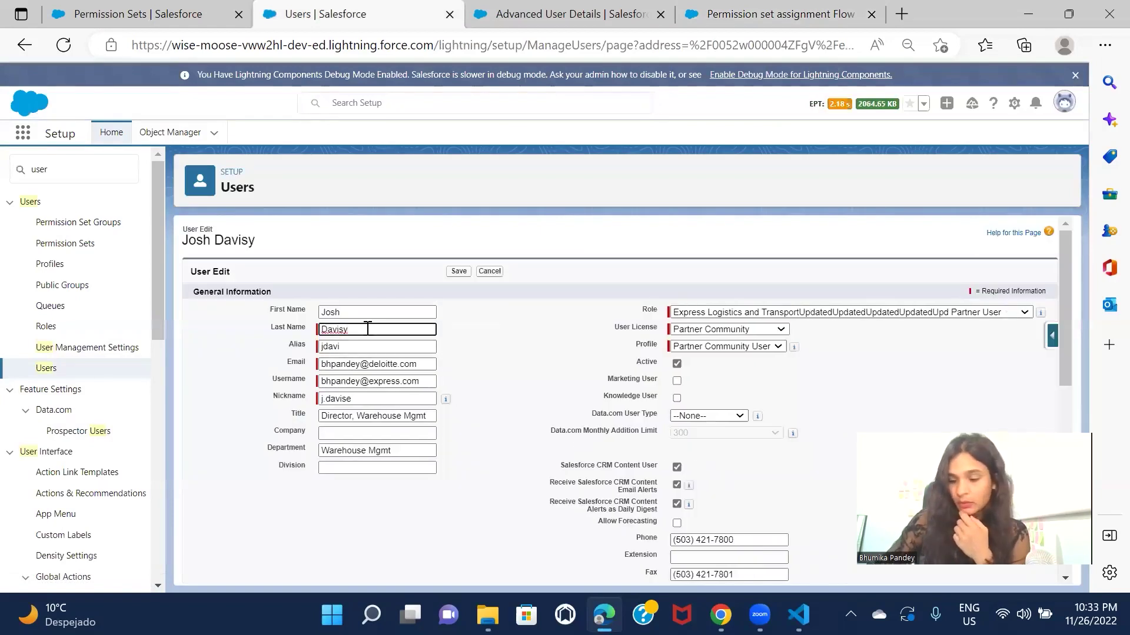
key("BackSpace")
left_click(542, 321)
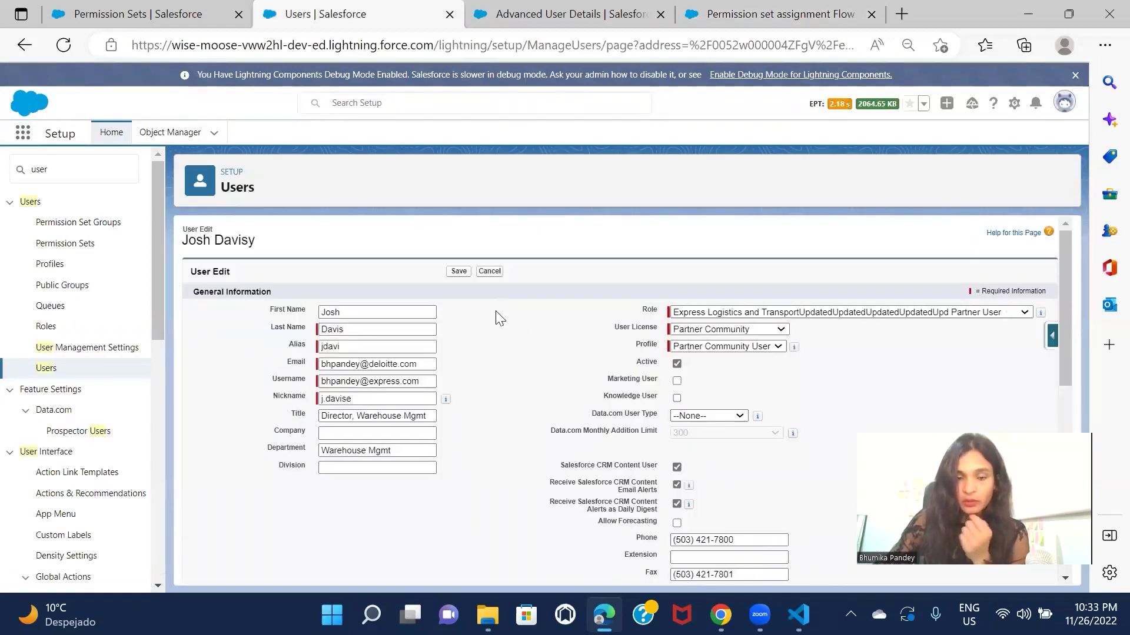
left_click(462, 272)
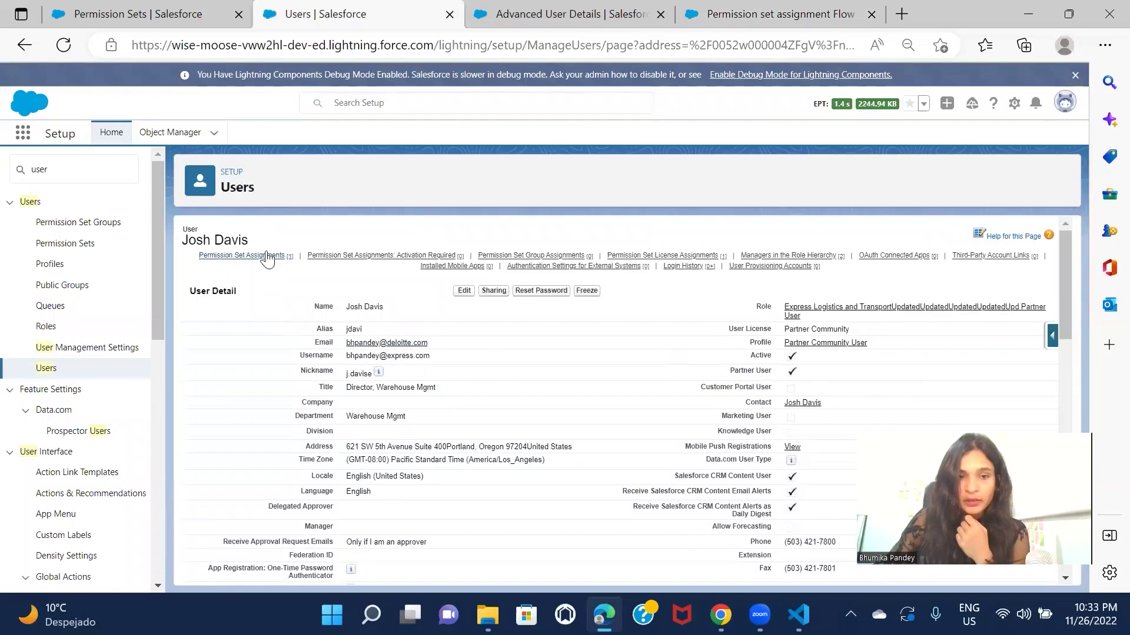
- Check the updated user's permission set assignments and permission set license assignments
mouse_move(268, 257)
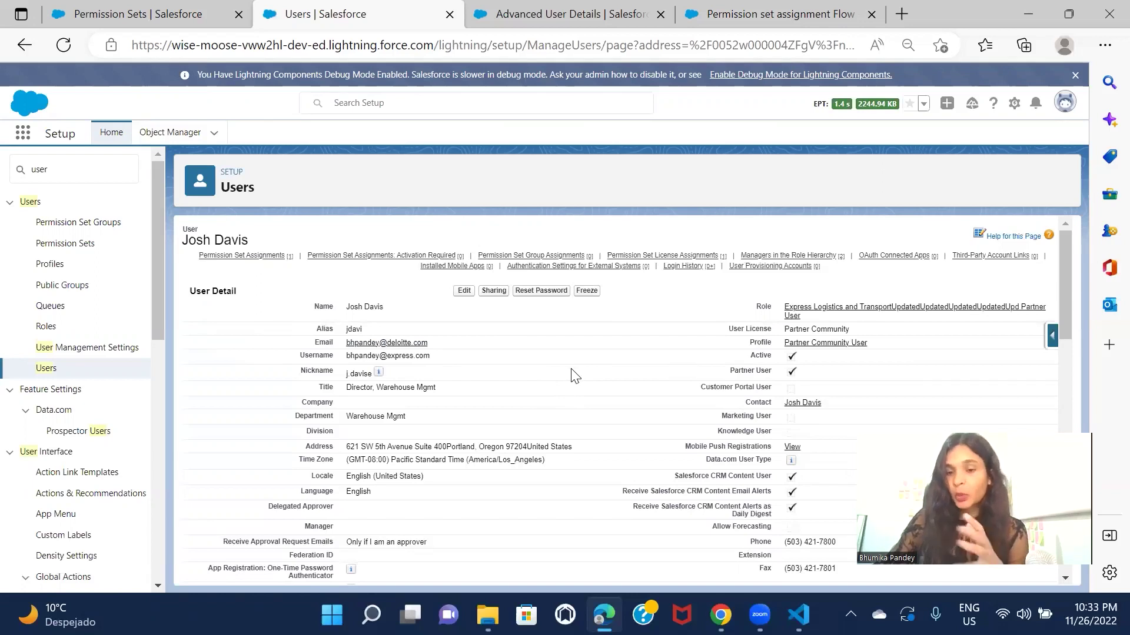
mouse_move(643, 257)
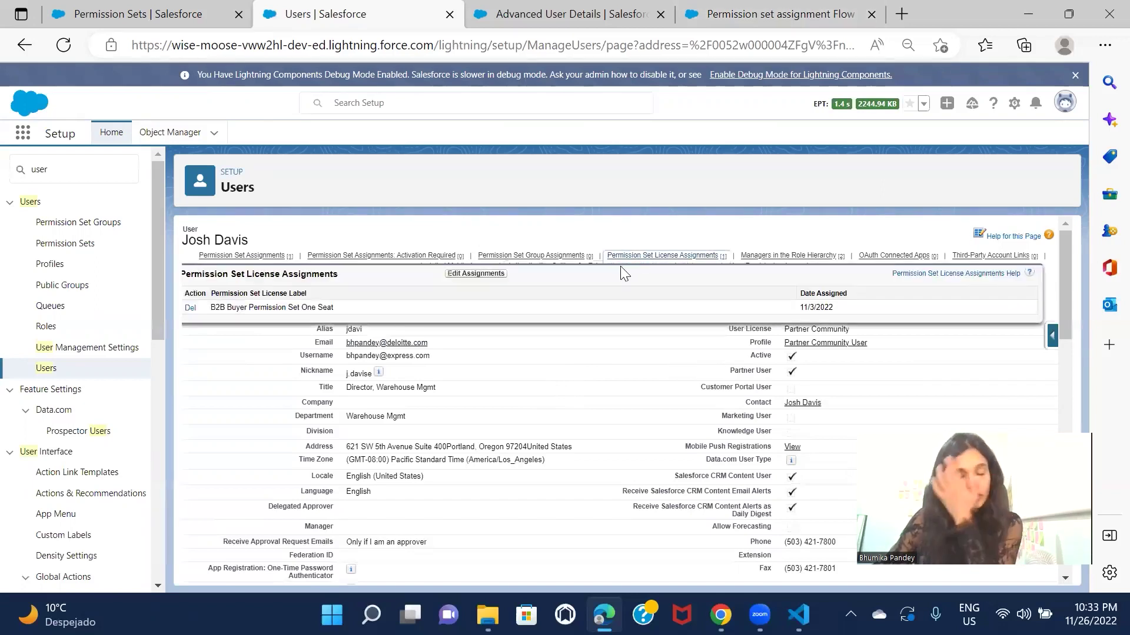